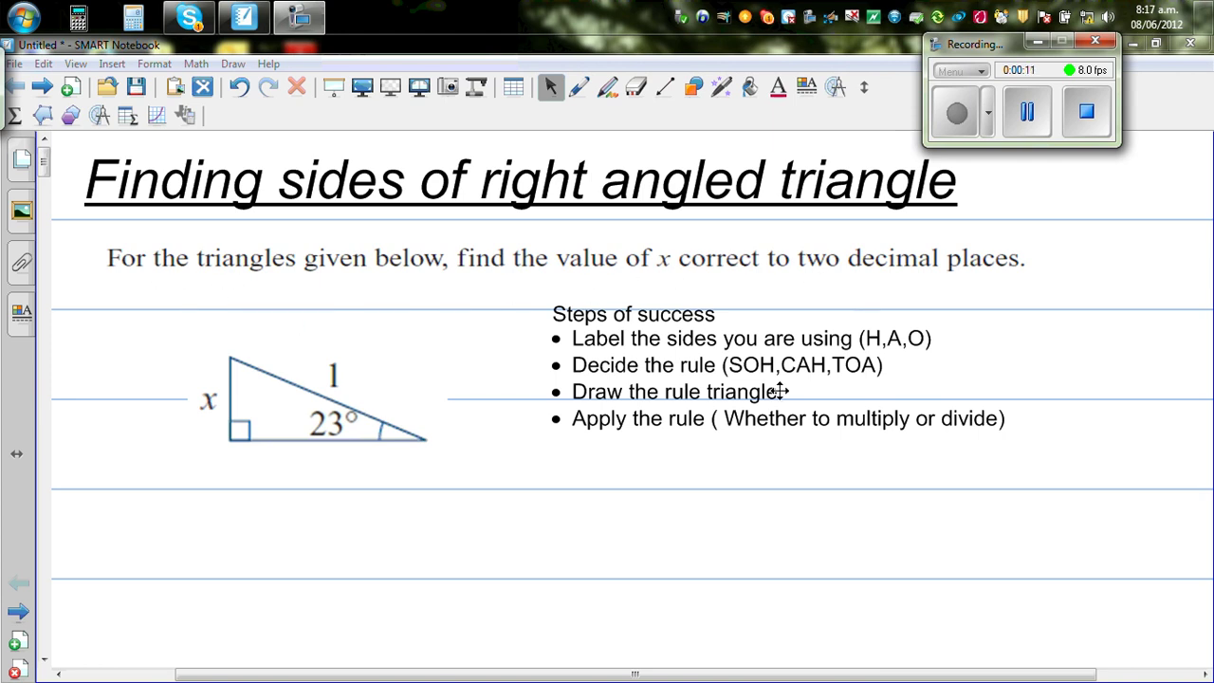
Switch to the purple pen and tick the first step, 'Label the sides you are using (H,A,O)'
click(579, 87)
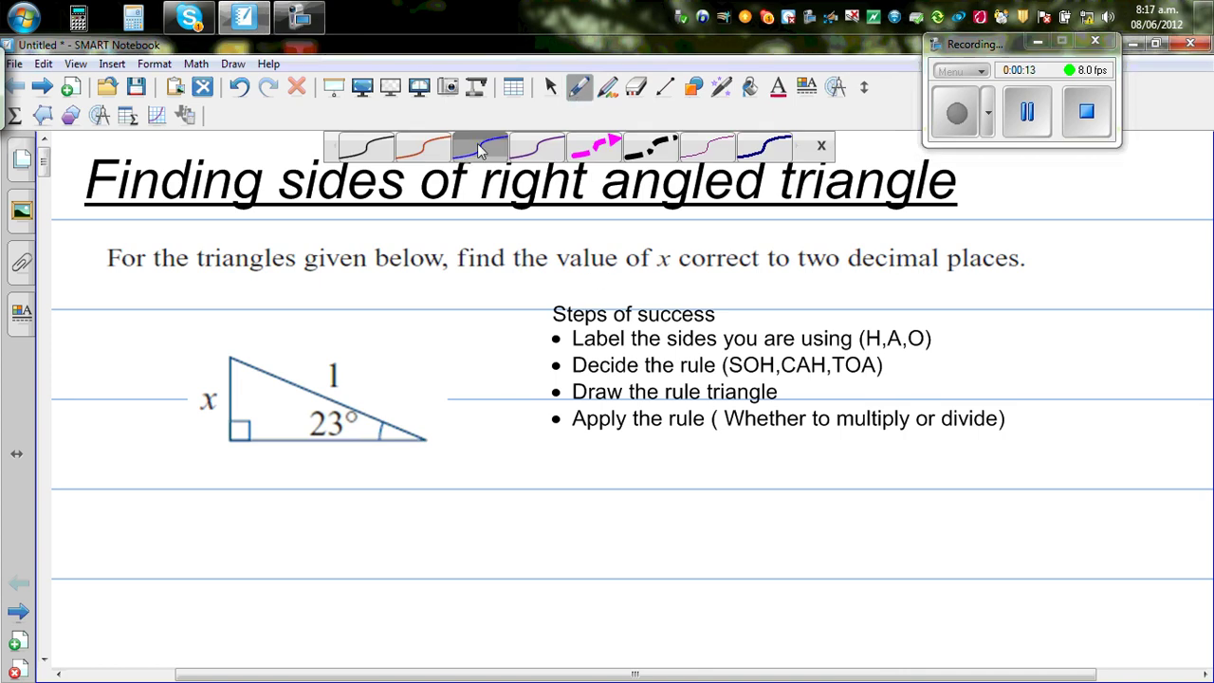
click(536, 150)
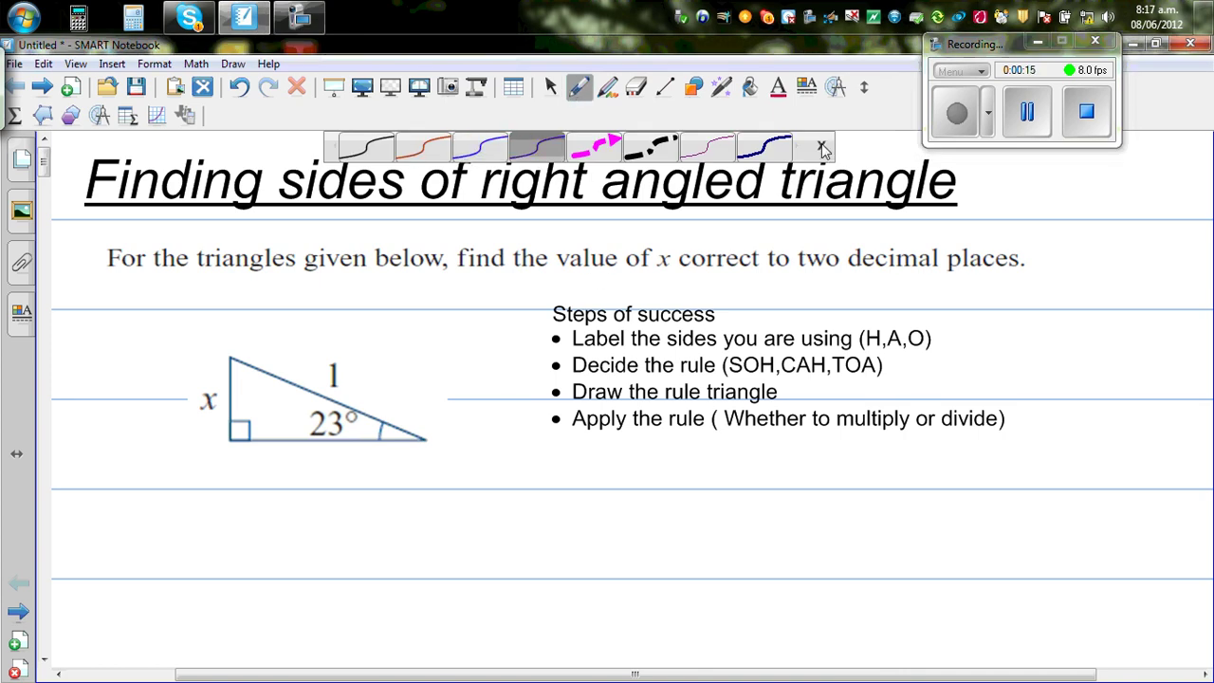
click(823, 148)
drag(535, 336, 551, 331)
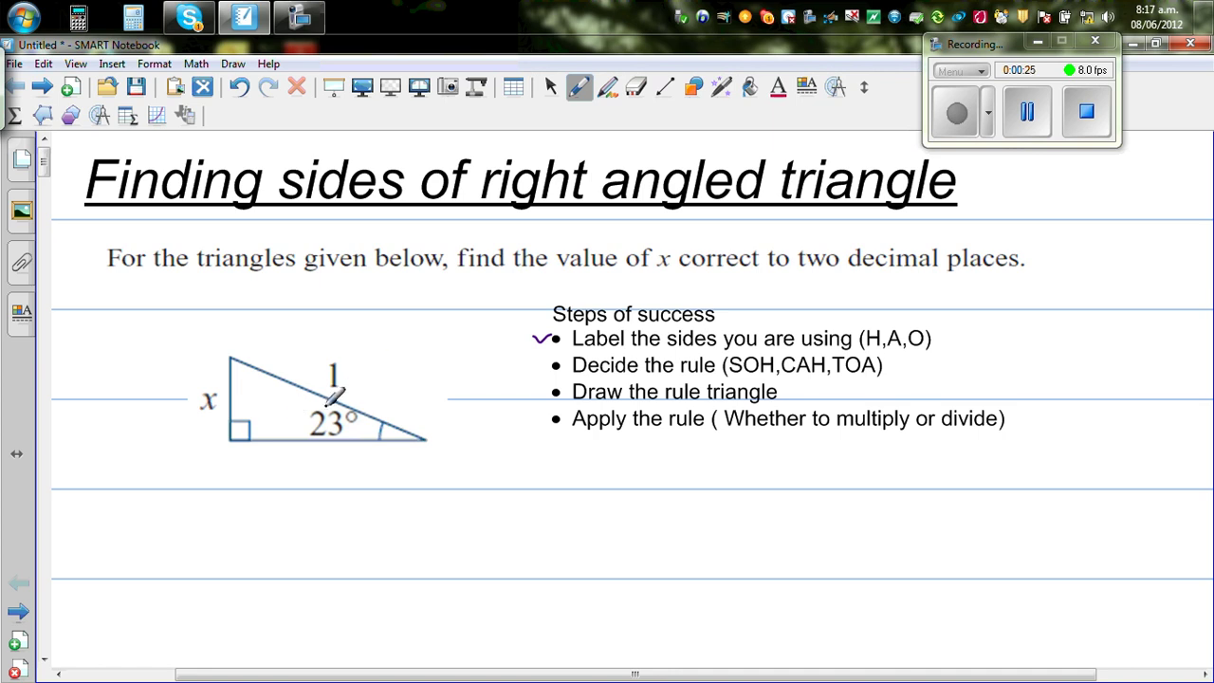
Label side 1 as H (Hypotenuse) and mark the 23° angle as θ
drag(346, 372, 355, 371)
mouse_move(371, 354)
mouse_down()
mouse_move(371, 380)
mouse_move(394, 353)
mouse_move(392, 378)
mouse_move(408, 359)
mouse_move(404, 369)
mouse_up()
mouse_move(415, 343)
mouse_down()
mouse_move(413, 366)
mouse_move(417, 354)
mouse_move(429, 361)
mouse_up()
mouse_move(439, 344)
mouse_down()
mouse_move(429, 389)
mouse_move(475, 316)
mouse_move(488, 325)
mouse_move(541, 307)
mouse_up()
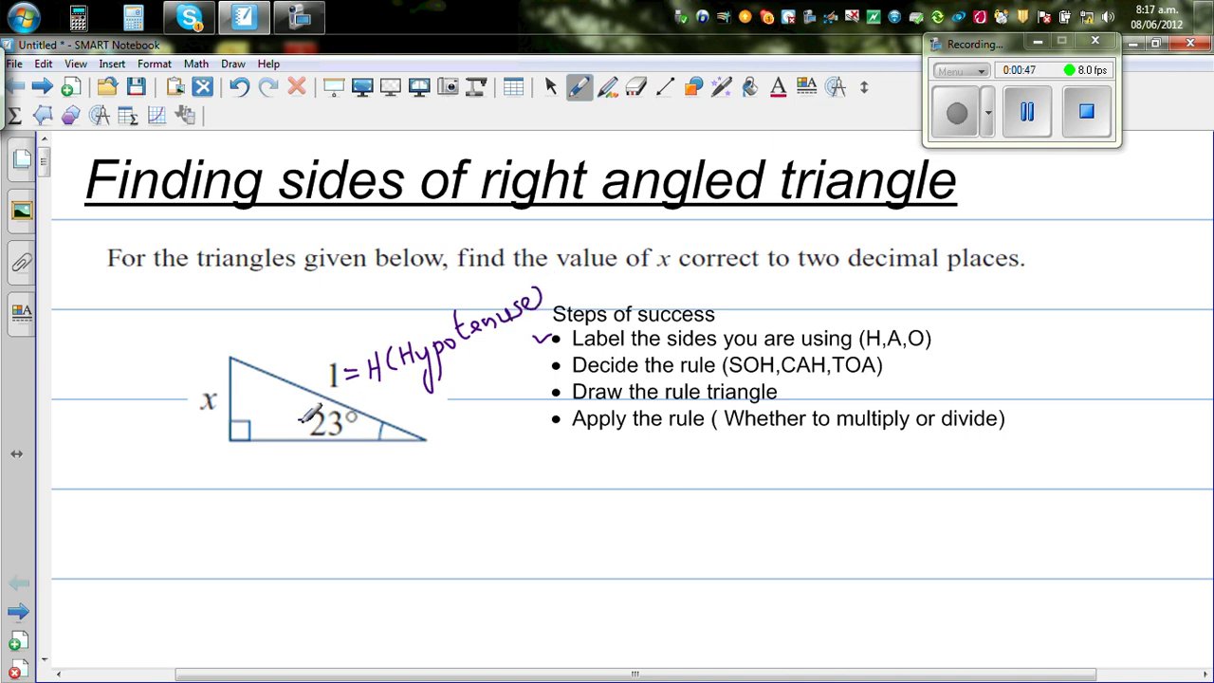
mouse_move(281, 410)
mouse_down()
mouse_move(283, 432)
mouse_move(288, 416)
mouse_up()
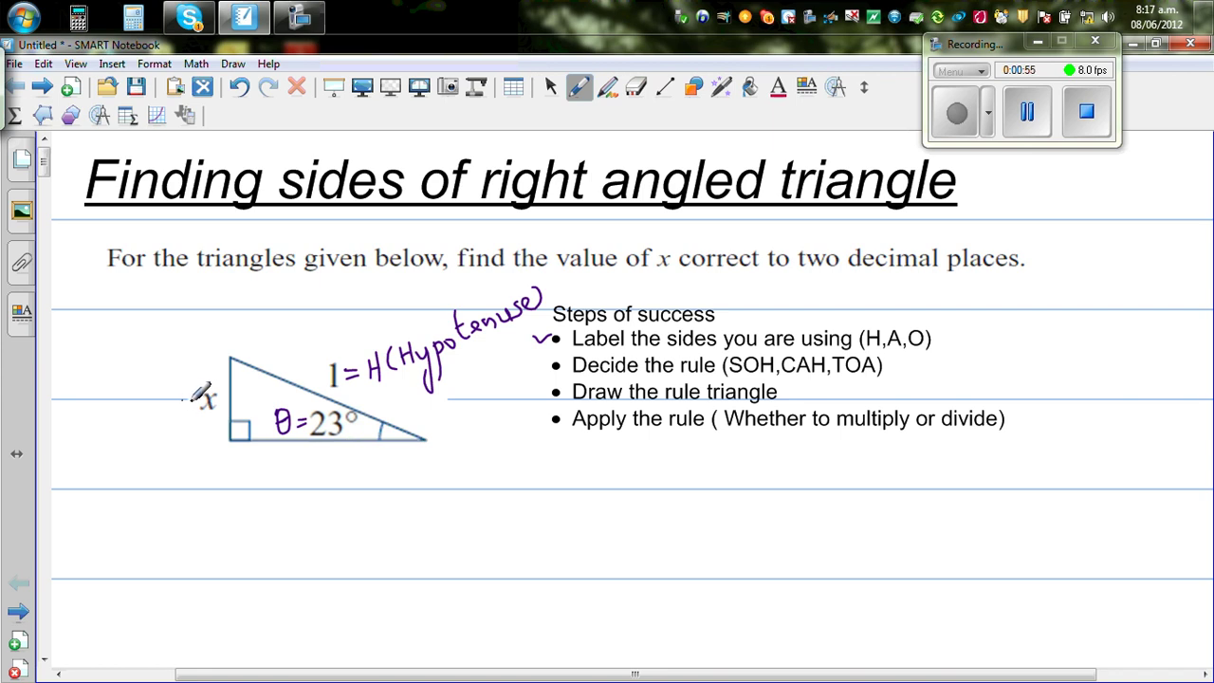
Label side x as = O (opposite), underline SOH, and start writing SOH → Sin θ = O/H
mouse_move(183, 399)
mouse_down()
mouse_move(194, 399)
mouse_move(133, 417)
mouse_move(137, 395)
mouse_up()
mouse_move(78, 353)
mouse_down()
mouse_move(112, 369)
mouse_move(107, 349)
mouse_move(155, 328)
mouse_move(161, 338)
mouse_move(157, 311)
mouse_move(181, 328)
mouse_move(173, 306)
mouse_move(190, 324)
mouse_move(192, 310)
mouse_move(211, 318)
mouse_move(204, 291)
mouse_move(171, 300)
mouse_move(184, 322)
mouse_move(205, 300)
mouse_move(185, 324)
mouse_move(176, 307)
mouse_move(216, 327)
mouse_up()
click(636, 90)
click(580, 86)
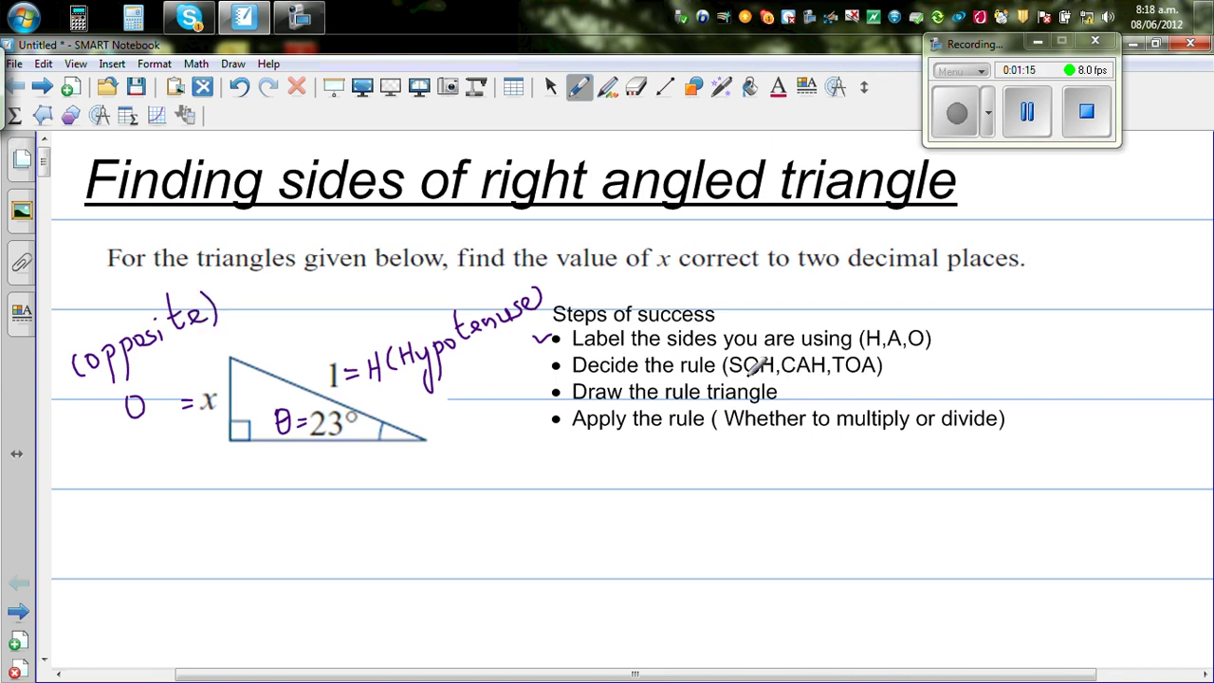
drag(729, 378, 771, 379)
mouse_move(561, 462)
mouse_down()
mouse_move(570, 475)
mouse_move(769, 448)
mouse_move(787, 461)
mouse_move(917, 448)
mouse_move(909, 460)
mouse_move(927, 472)
mouse_move(916, 494)
mouse_move(1070, 423)
mouse_move(1145, 479)
mouse_up()
Draw the divided S-O-H rule triangle beside the sine rule
drag(1017, 481, 1145, 480)
mouse_move(1041, 454)
mouse_down()
mouse_move(1095, 448)
mouse_move(1074, 481)
mouse_up()
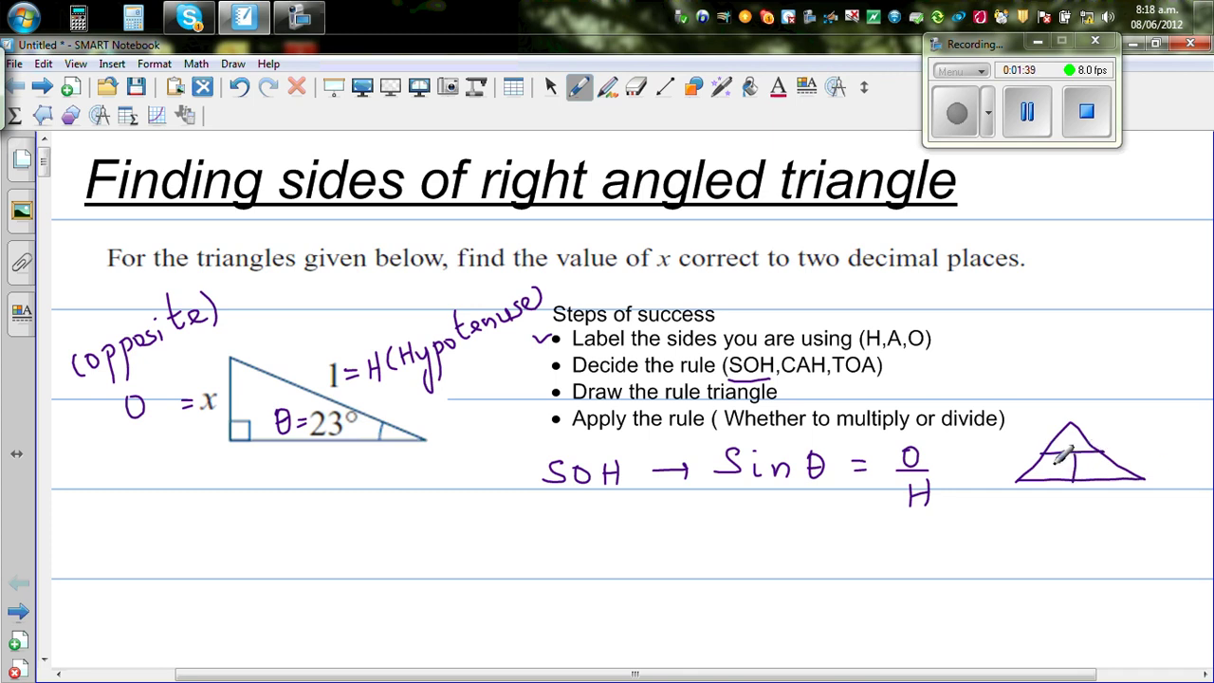
mouse_move(1062, 459)
mouse_down()
mouse_move(1046, 474)
mouse_move(1098, 477)
mouse_up()
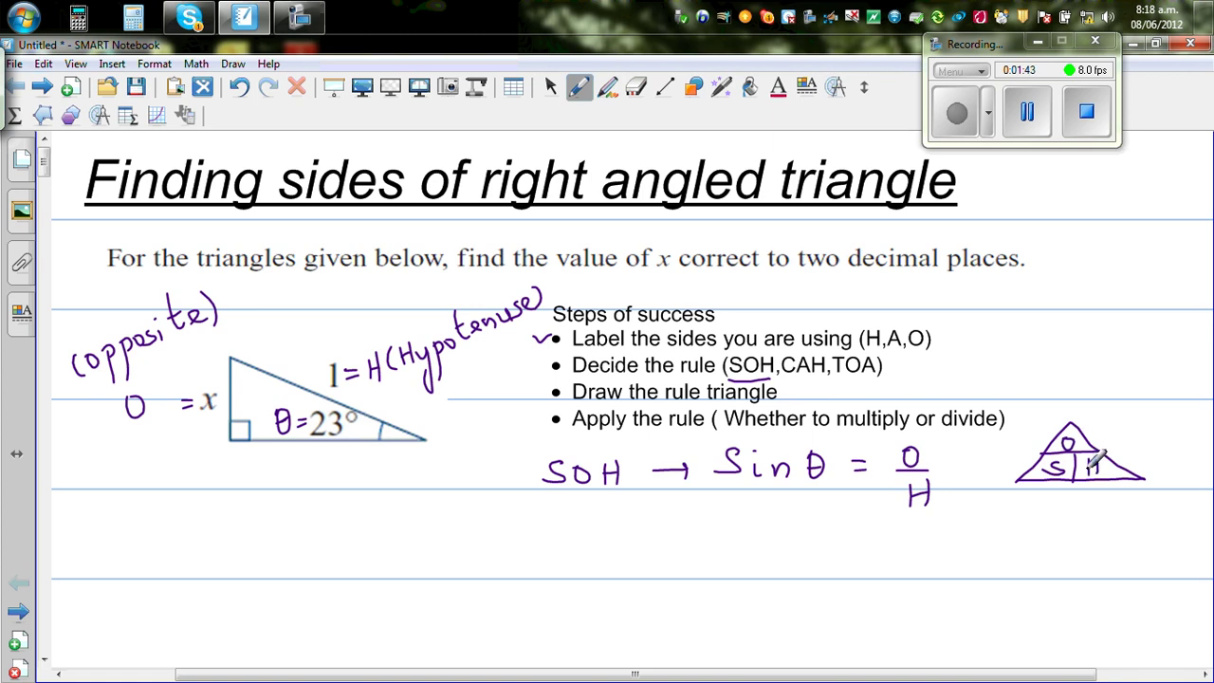
drag(119, 378, 114, 357)
Tick SOH, stamp a Creative Pen smiley beneath it, and switch to the red pen
drag(599, 444, 622, 437)
click(608, 88)
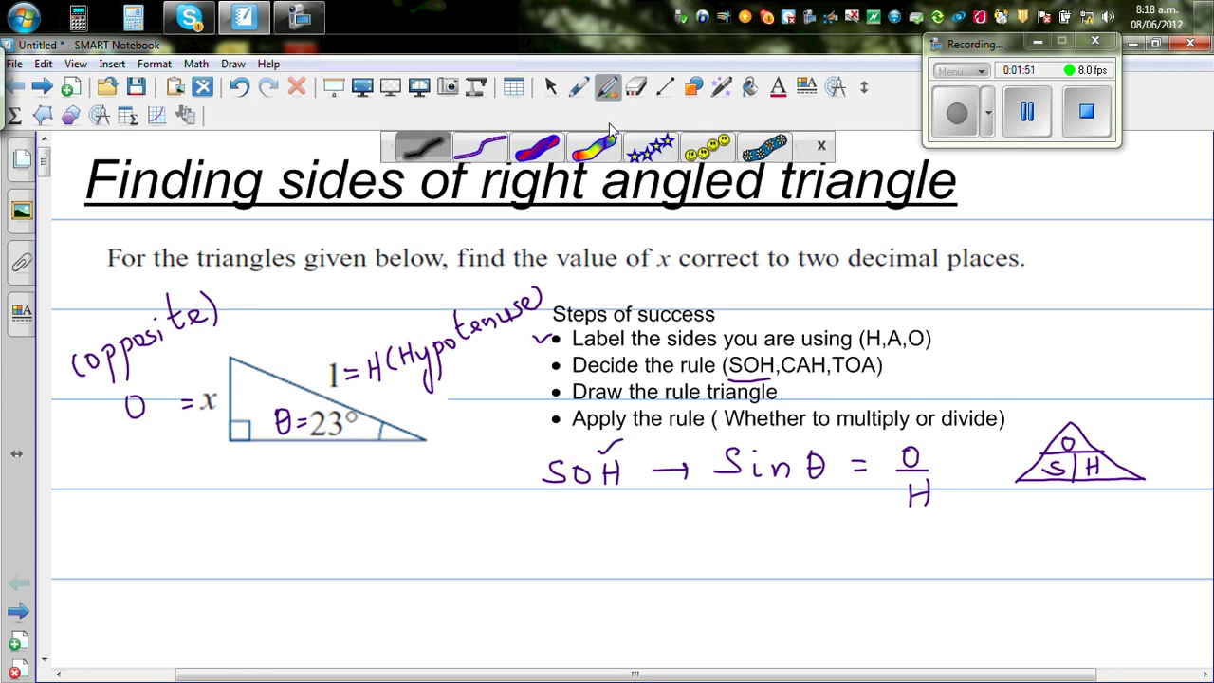
click(709, 149)
click(590, 503)
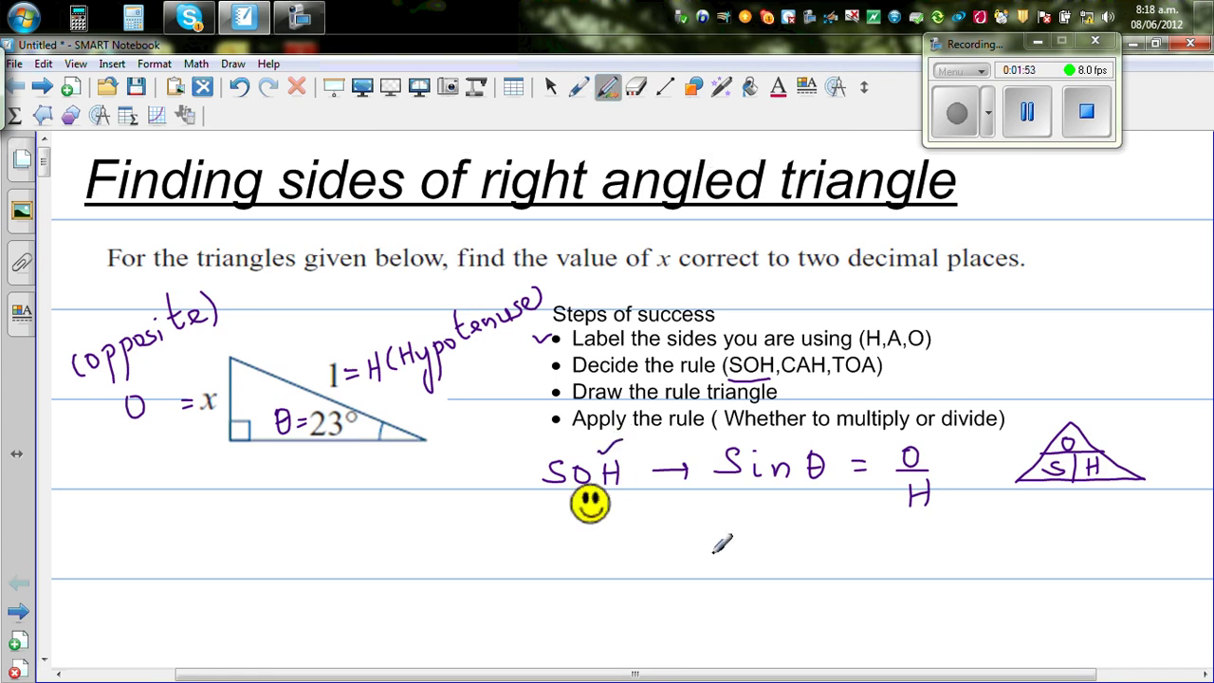
click(580, 86)
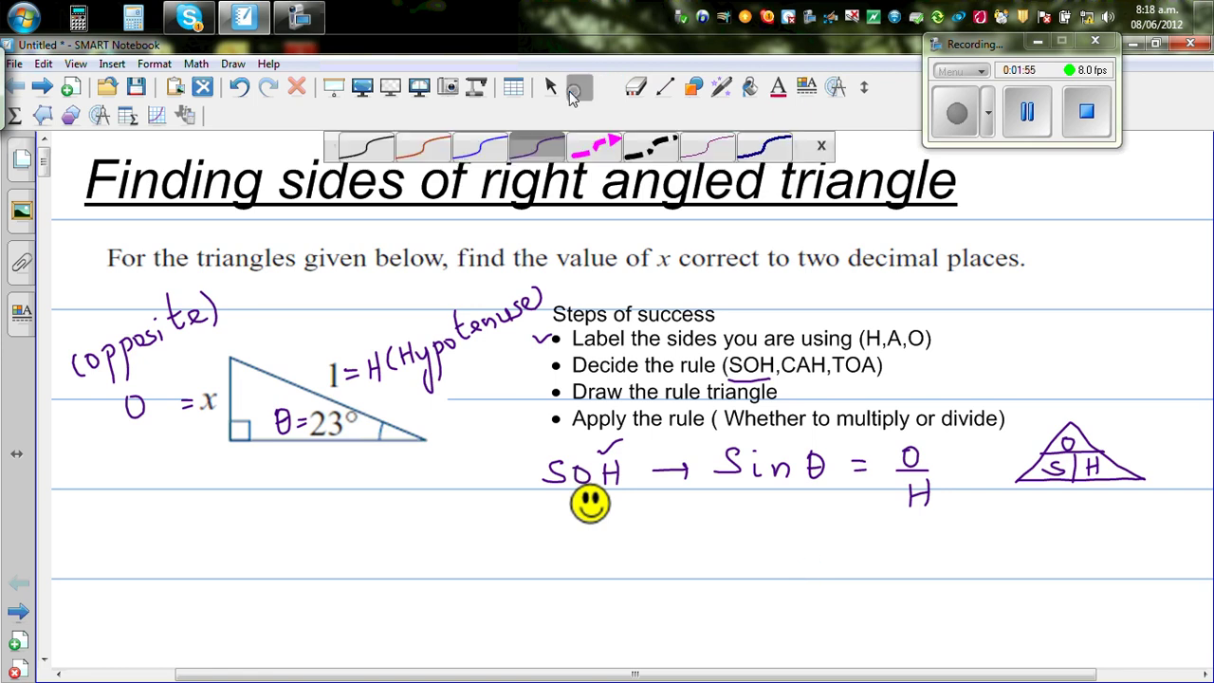
click(420, 152)
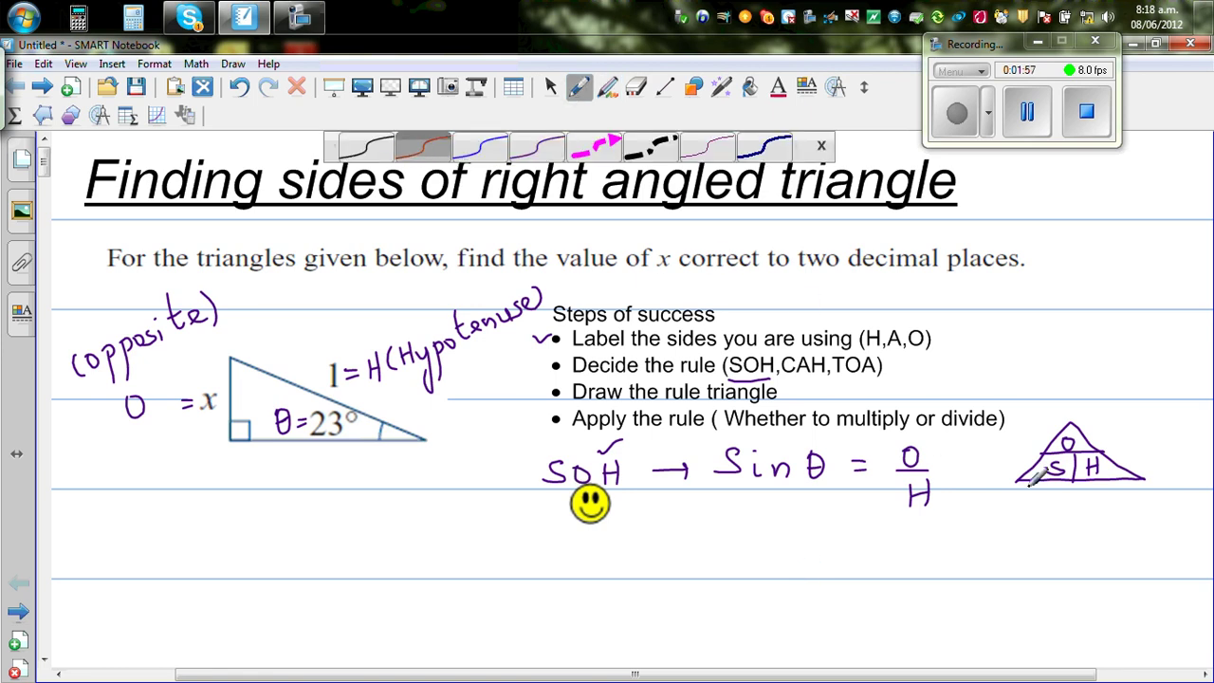
Write O = Sin θ × H in red and tick the Decide and Apply rule steps
drag(1064, 442, 1077, 431)
mouse_move(123, 505)
mouse_down()
mouse_move(112, 520)
mouse_move(131, 506)
mouse_move(174, 522)
mouse_up()
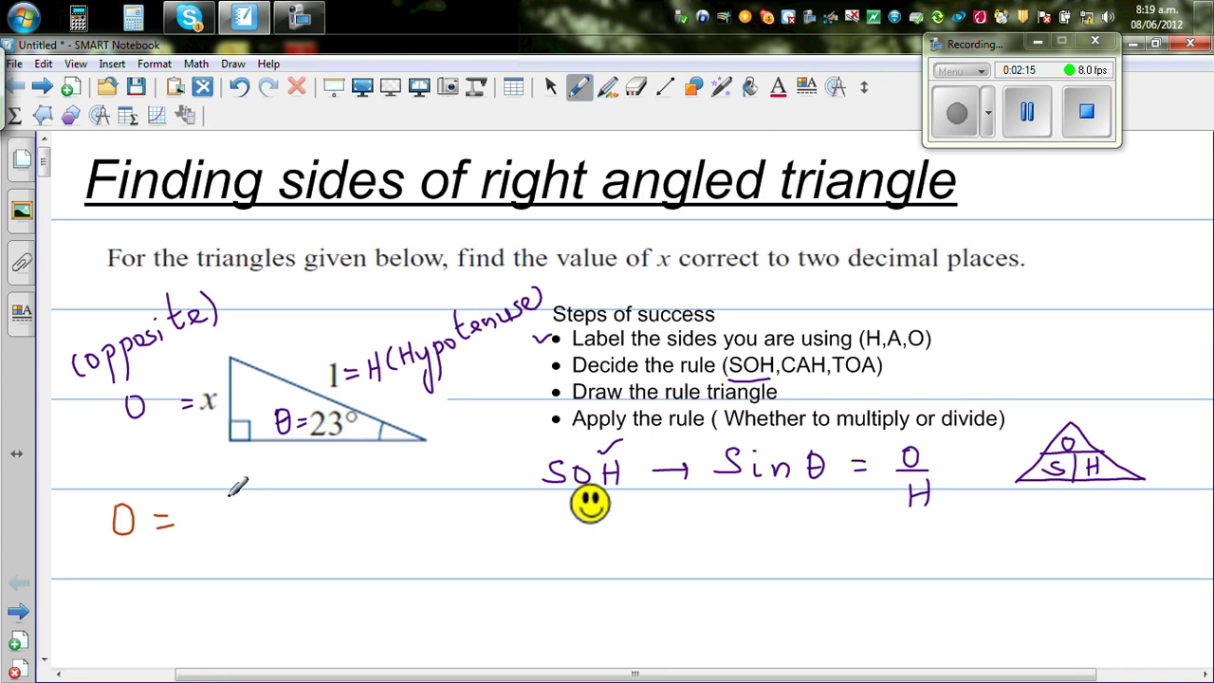
mouse_move(232, 497)
mouse_down()
mouse_move(226, 527)
mouse_move(239, 514)
mouse_move(263, 526)
mouse_move(305, 491)
mouse_up()
drag(296, 512, 366, 526)
mouse_move(365, 505)
mouse_down()
mouse_move(345, 526)
mouse_move(409, 527)
mouse_move(409, 514)
mouse_up()
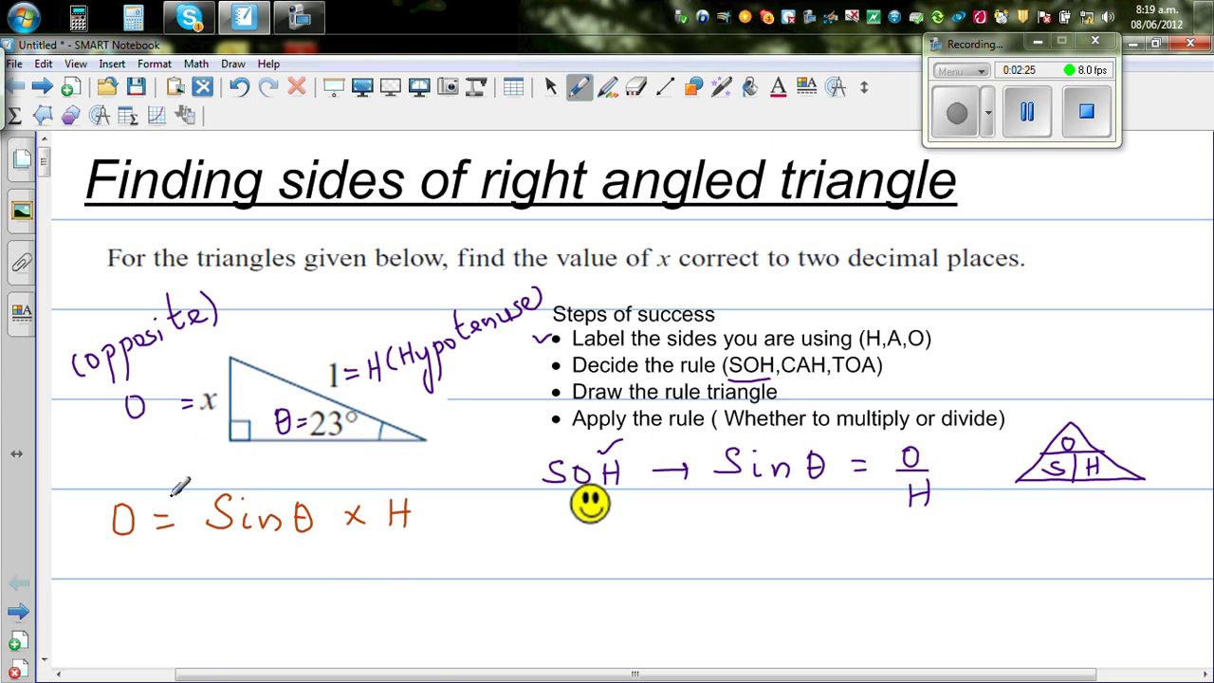
mouse_move(538, 361)
mouse_down()
mouse_move(560, 358)
mouse_move(566, 382)
mouse_up()
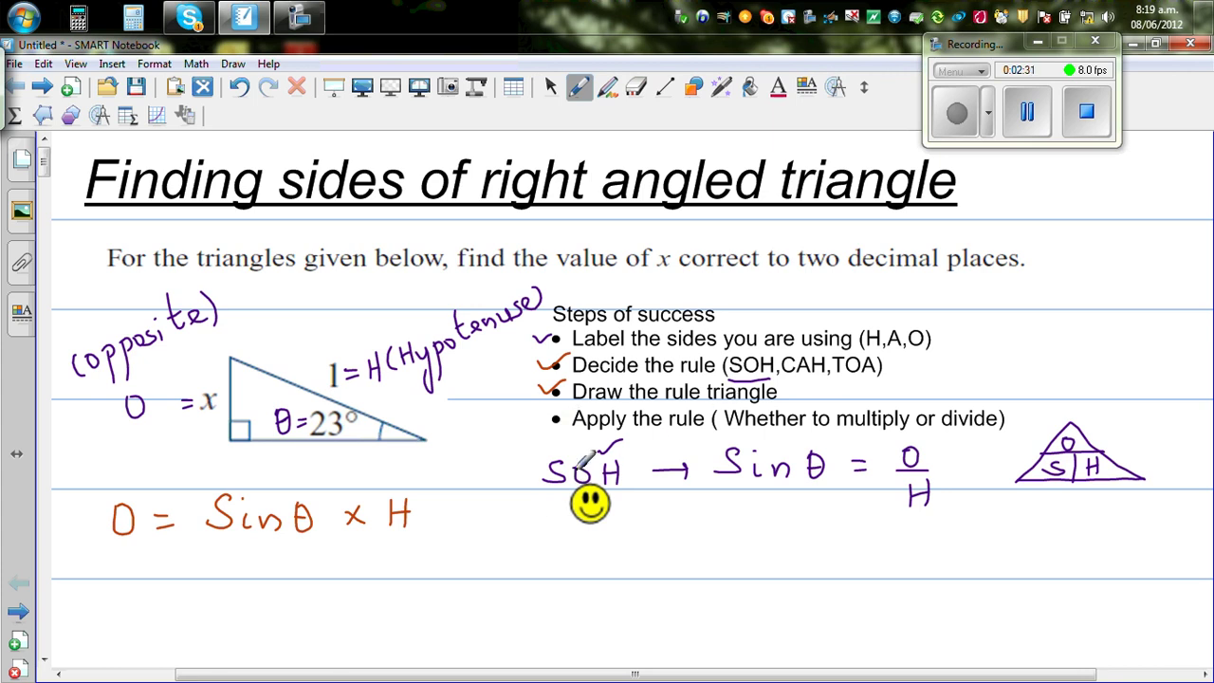
drag(537, 409, 566, 405)
Write the substituted line x = Sin 23 × 1 and start an answer line x =
mouse_move(104, 554)
mouse_down()
mouse_move(107, 577)
mouse_move(183, 560)
mouse_up()
mouse_move(159, 572)
mouse_down()
mouse_move(225, 554)
mouse_move(226, 571)
mouse_move(242, 544)
mouse_move(257, 576)
mouse_move(308, 550)
mouse_move(301, 571)
mouse_move(335, 553)
mouse_move(344, 567)
mouse_move(423, 571)
mouse_up()
mouse_move(118, 609)
mouse_down()
mouse_move(149, 614)
mouse_move(163, 626)
mouse_move(213, 624)
mouse_up()
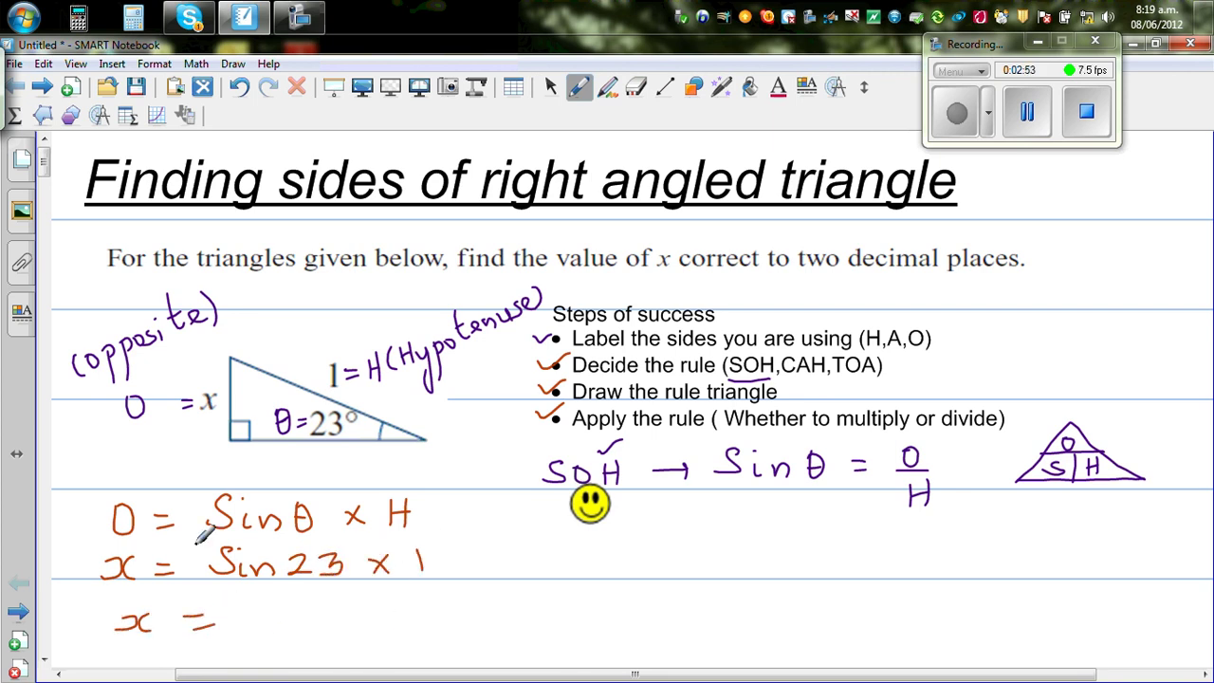
click(93, 25)
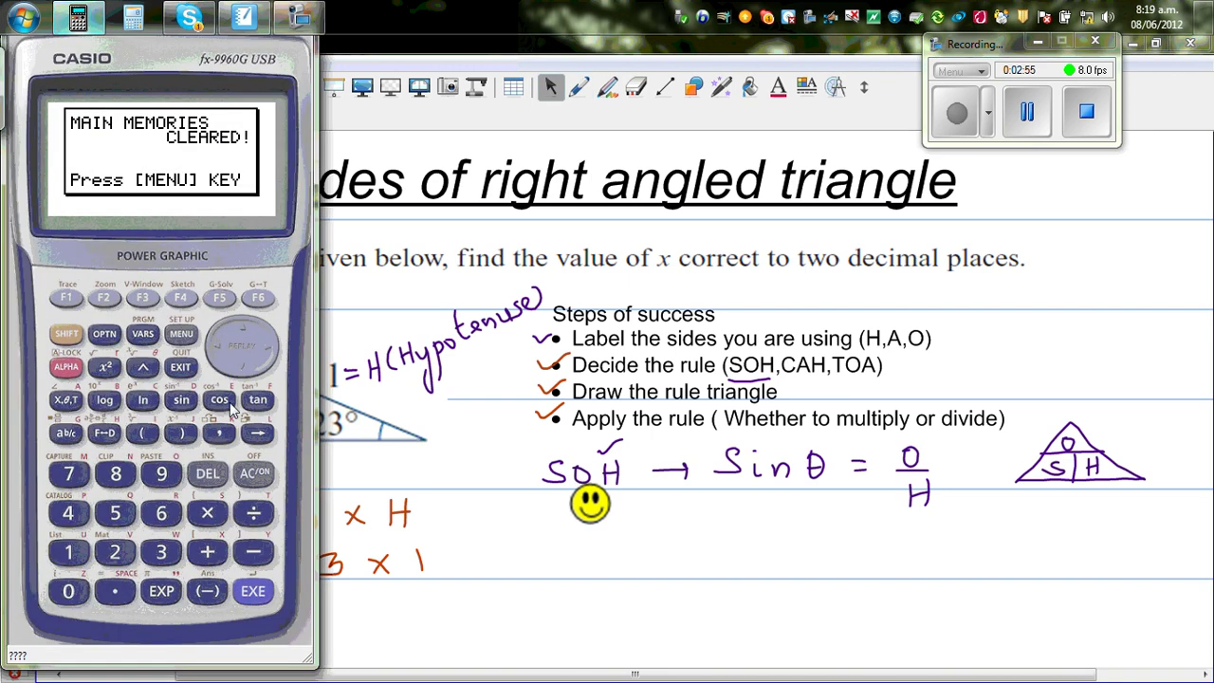
Set the Casio emulator's angle mode to degrees in Run-Matrix setup
click(180, 334)
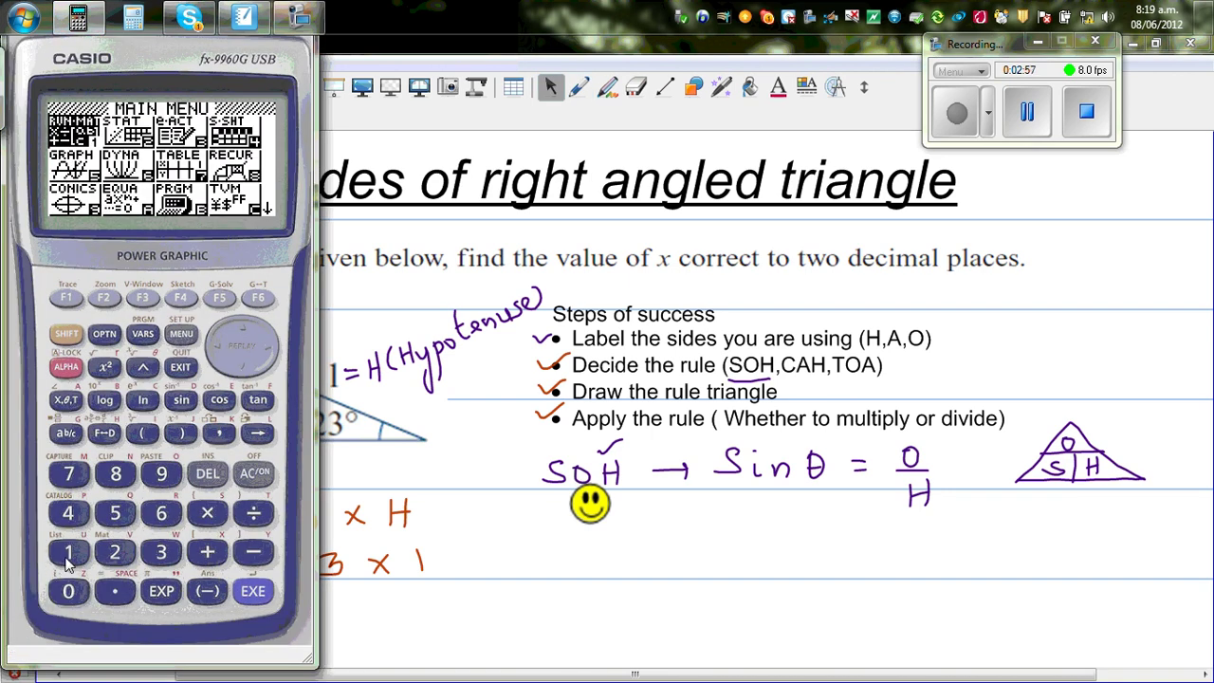
click(67, 560)
click(66, 339)
click(180, 334)
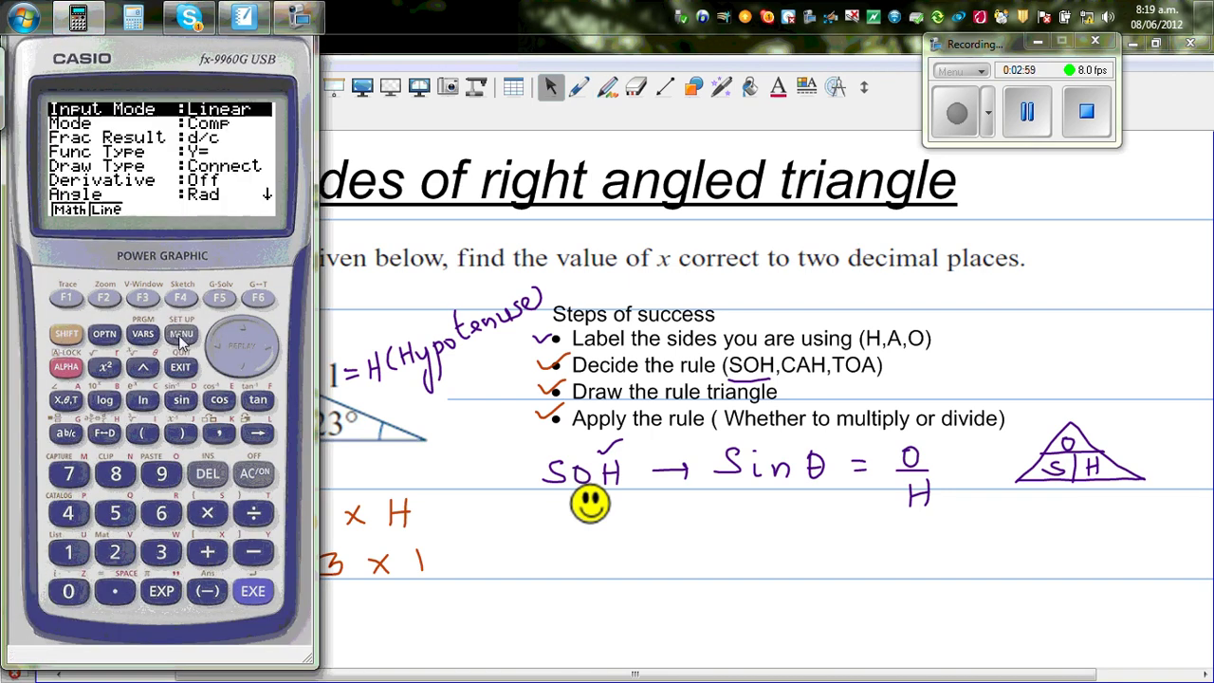
click(240, 377)
click(240, 377)
click(241, 377)
click(240, 376)
click(241, 376)
click(241, 376)
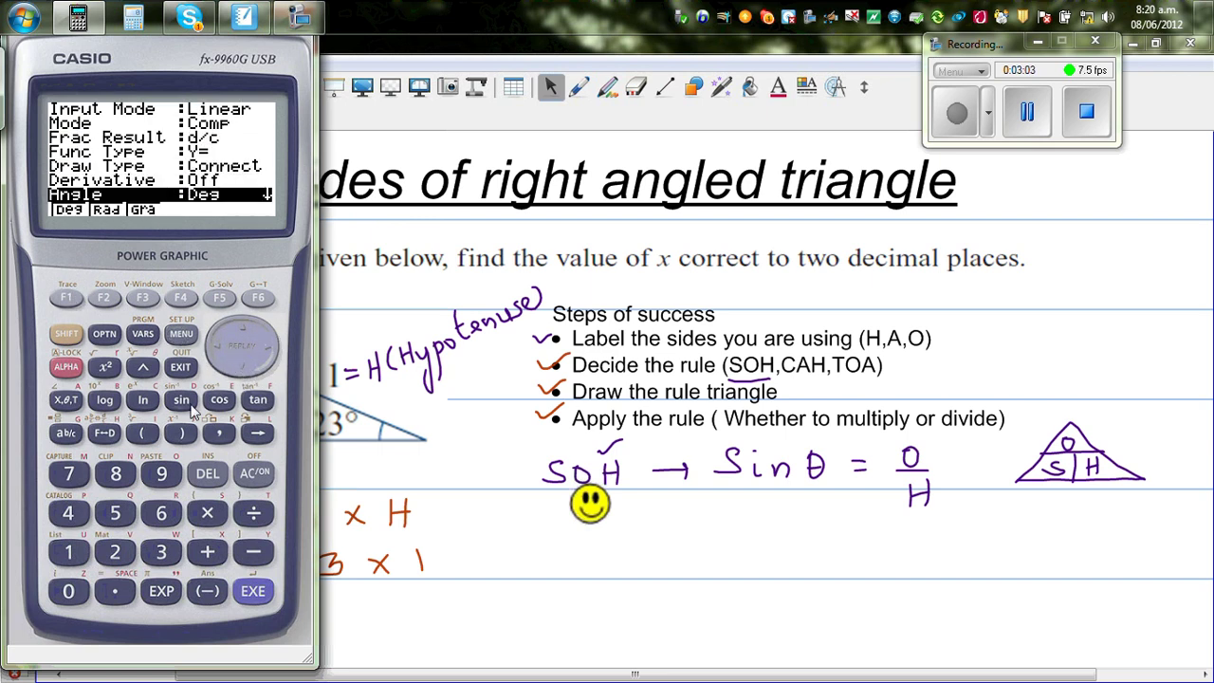
click(181, 367)
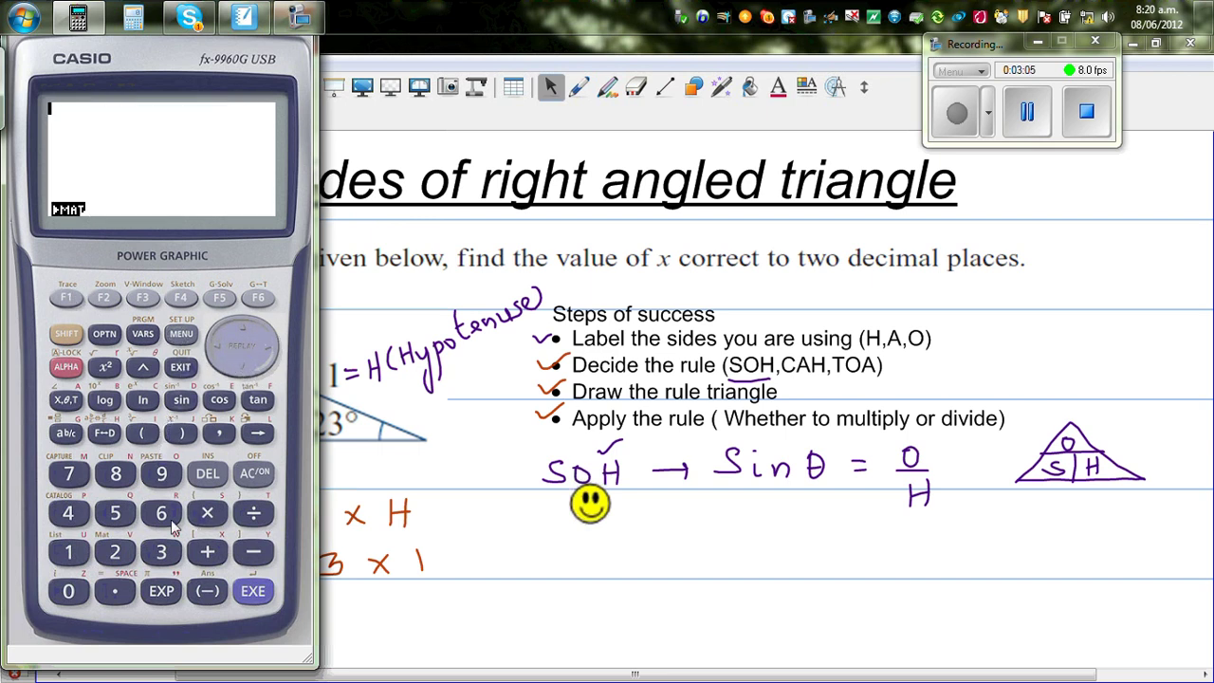
Evaluate sin 23 × 1 on the emulator, giving 0.3907311285, and return to Notebook
click(181, 400)
click(157, 555)
click(209, 513)
click(68, 552)
click(254, 592)
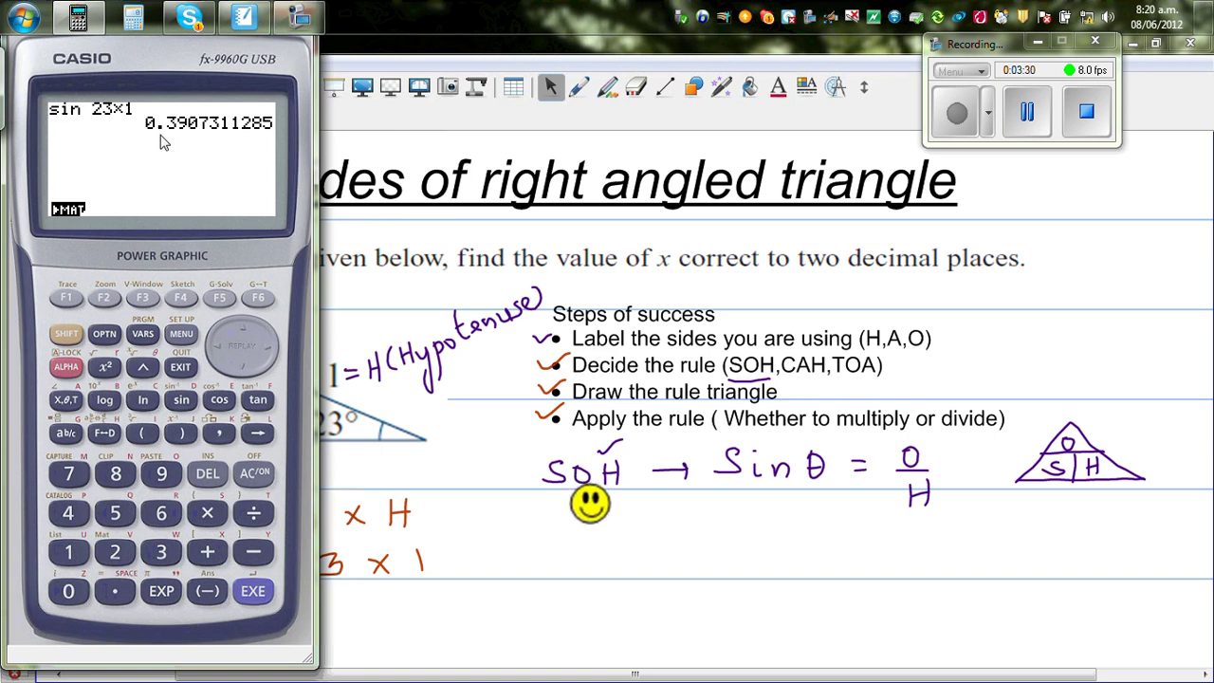
click(578, 88)
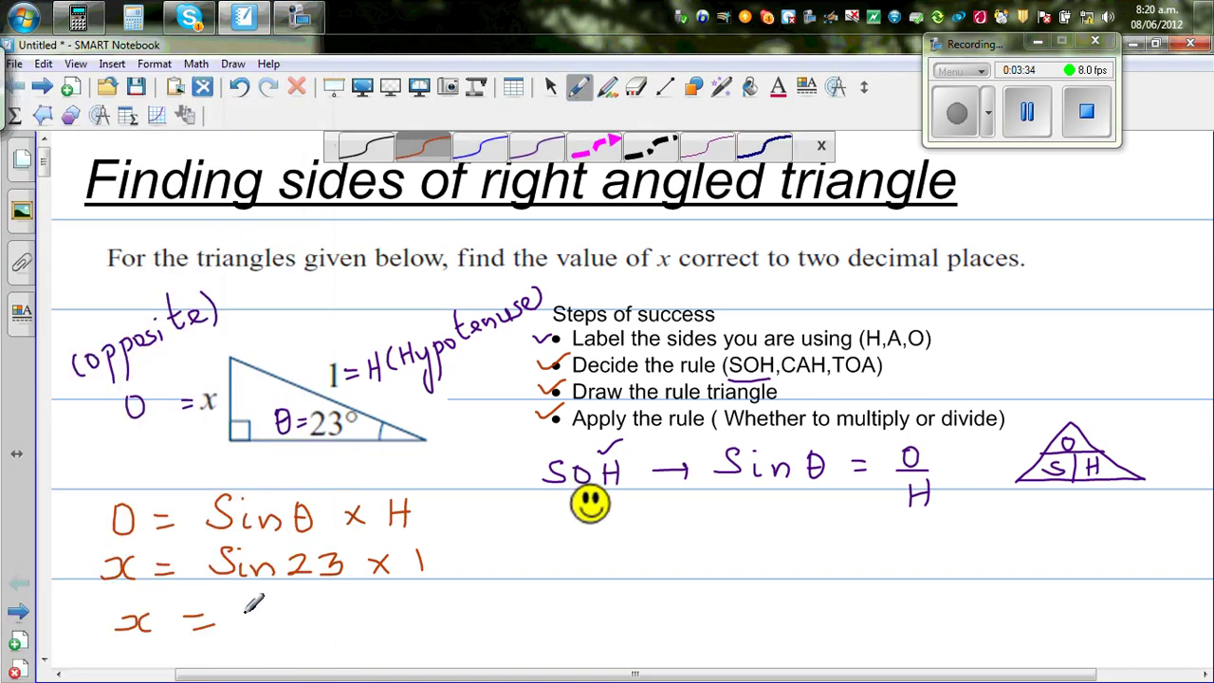
Write the answer x = 0.39 and box it as the 2dp result
mouse_move(268, 605)
mouse_down()
mouse_move(339, 591)
mouse_move(323, 614)
mouse_move(378, 632)
mouse_move(517, 607)
mouse_move(544, 622)
mouse_up()
click(284, 619)
mouse_move(108, 599)
mouse_down()
mouse_move(106, 645)
mouse_move(291, 648)
mouse_move(471, 648)
mouse_move(575, 599)
mouse_move(471, 571)
mouse_move(131, 585)
mouse_up()
Label the 43° triangle with x = O, θ for the angle and H = 2
drag(44, 163, 94, 203)
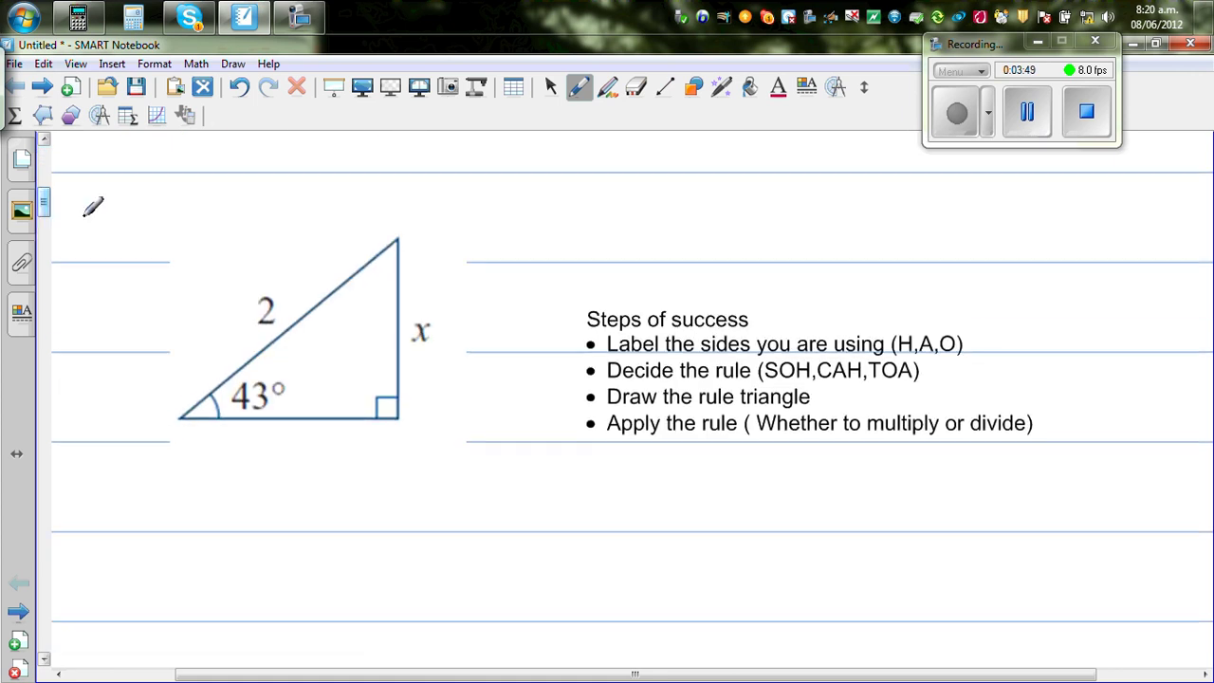
drag(442, 326, 463, 334)
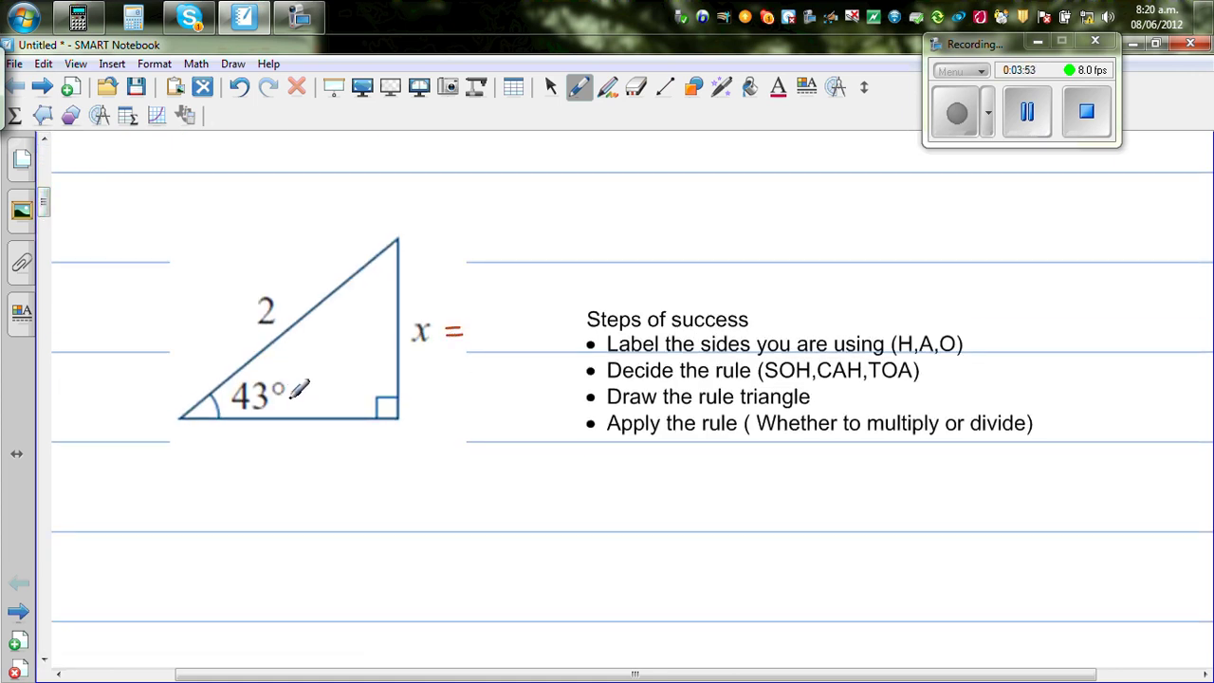
mouse_move(288, 397)
mouse_down()
mouse_move(324, 402)
mouse_move(330, 389)
mouse_up()
drag(490, 313, 489, 314)
drag(232, 309, 247, 307)
mouse_move(232, 319)
mouse_down()
mouse_move(247, 318)
mouse_move(198, 329)
mouse_move(218, 315)
mouse_up()
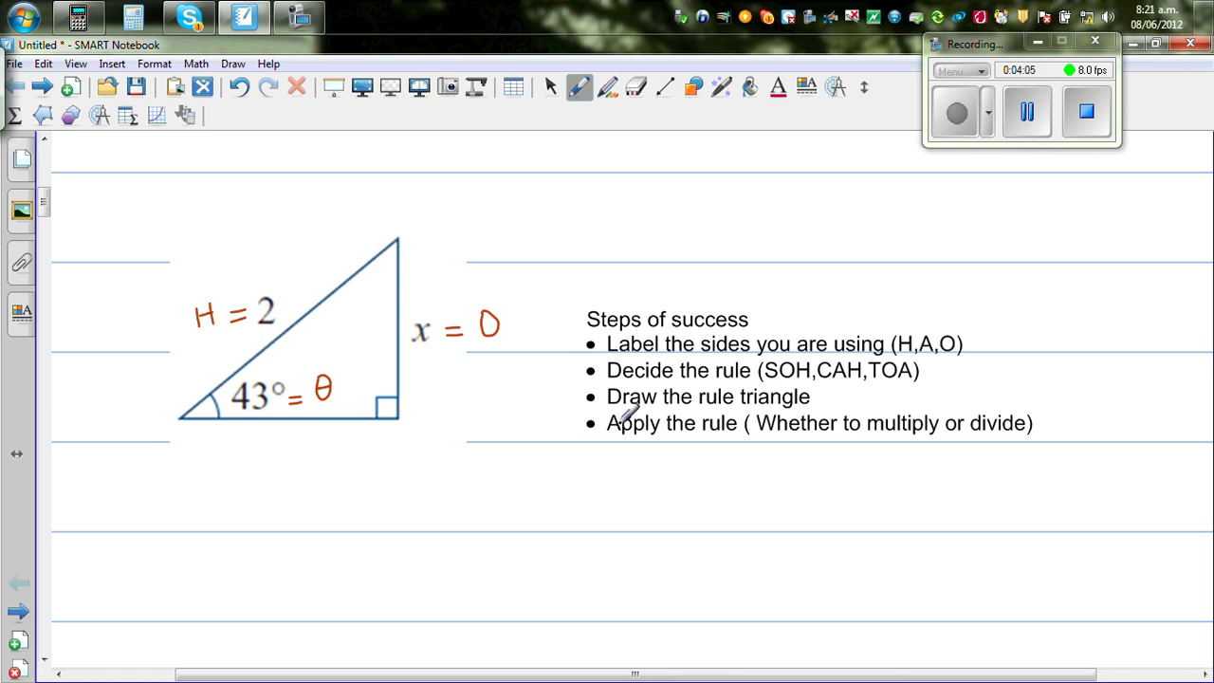
drag(41, 202, 43, 261)
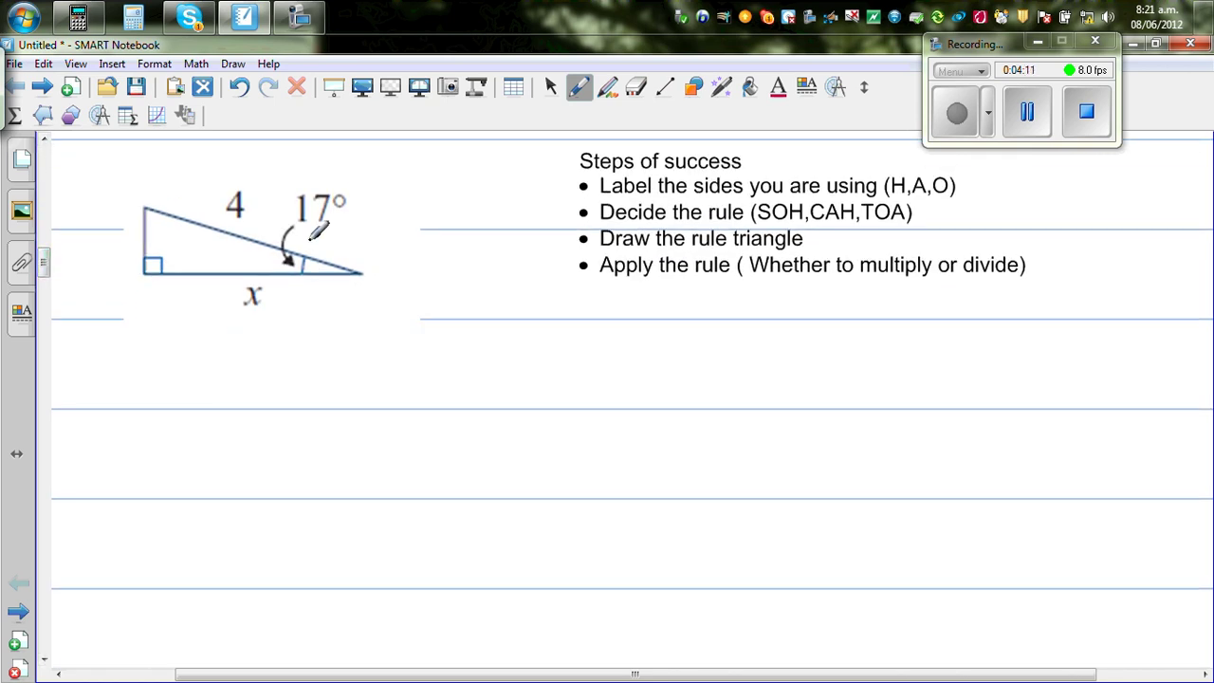
Label the 17° triangle with θ, H = 4 and x = A along the base
mouse_move(353, 206)
mouse_down()
mouse_move(370, 214)
mouse_move(403, 199)
mouse_up()
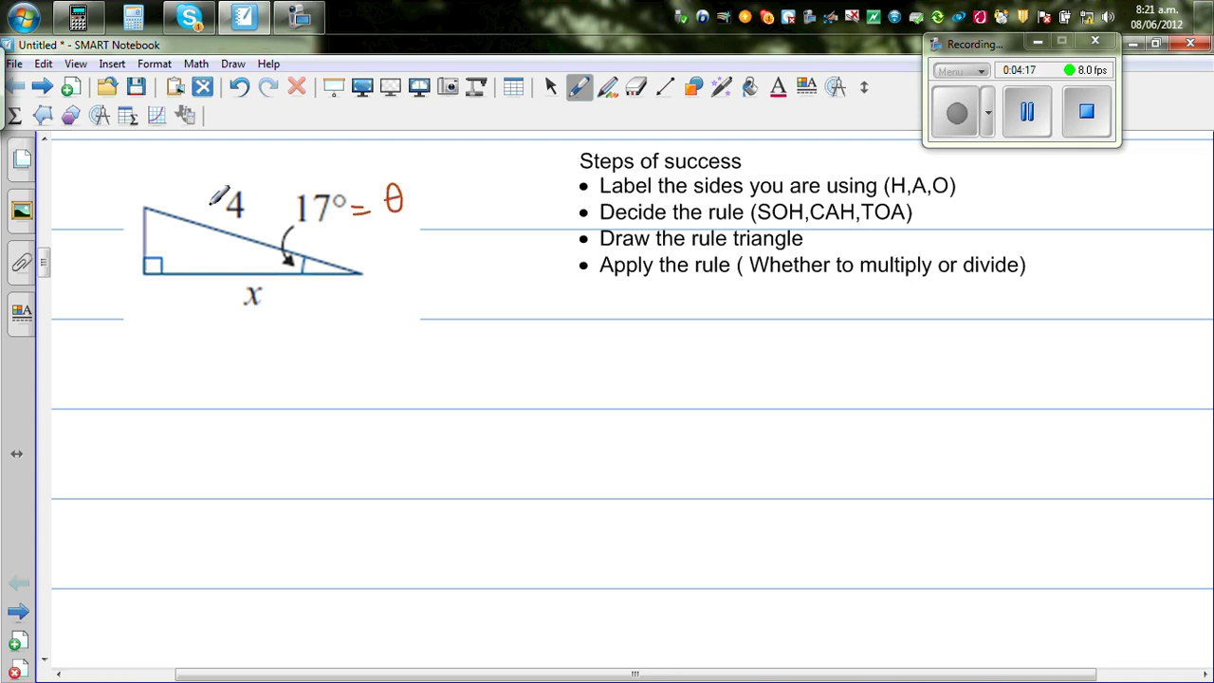
drag(211, 198, 222, 197)
mouse_move(211, 204)
mouse_down()
mouse_move(224, 202)
mouse_move(187, 201)
mouse_move(200, 191)
mouse_up()
drag(200, 180, 199, 201)
drag(285, 275, 362, 274)
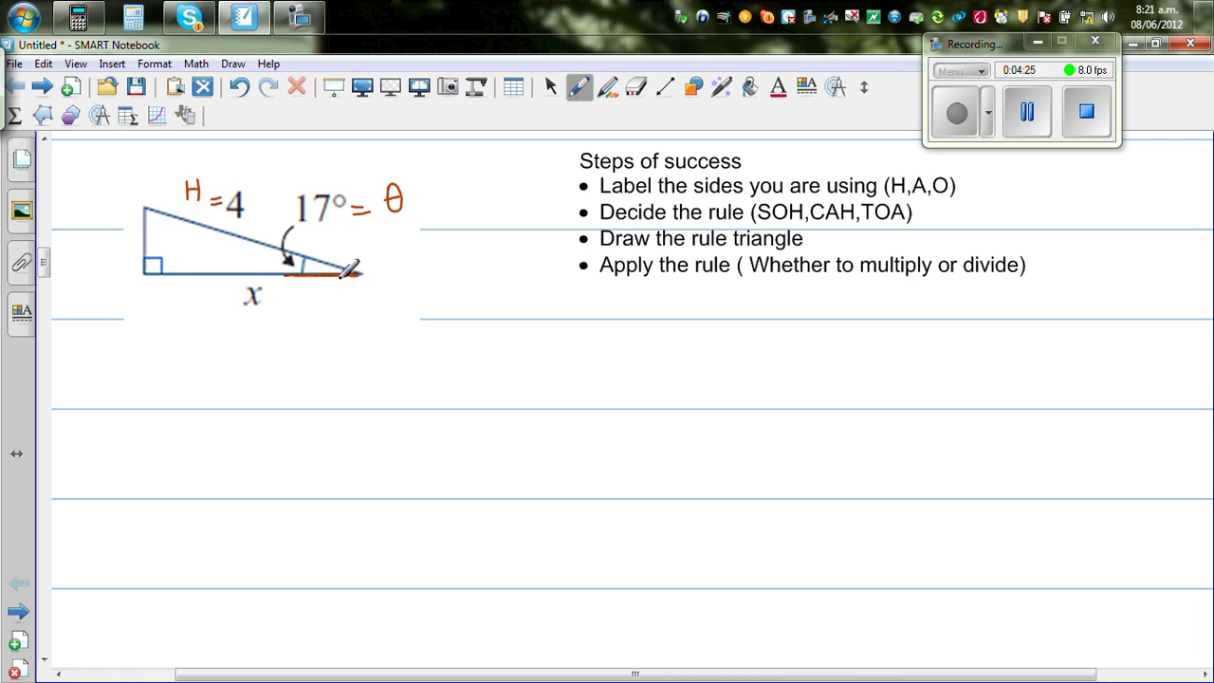
drag(275, 302, 288, 300)
mouse_move(296, 304)
mouse_down()
mouse_move(309, 283)
mouse_move(317, 301)
mouse_move(314, 293)
mouse_up()
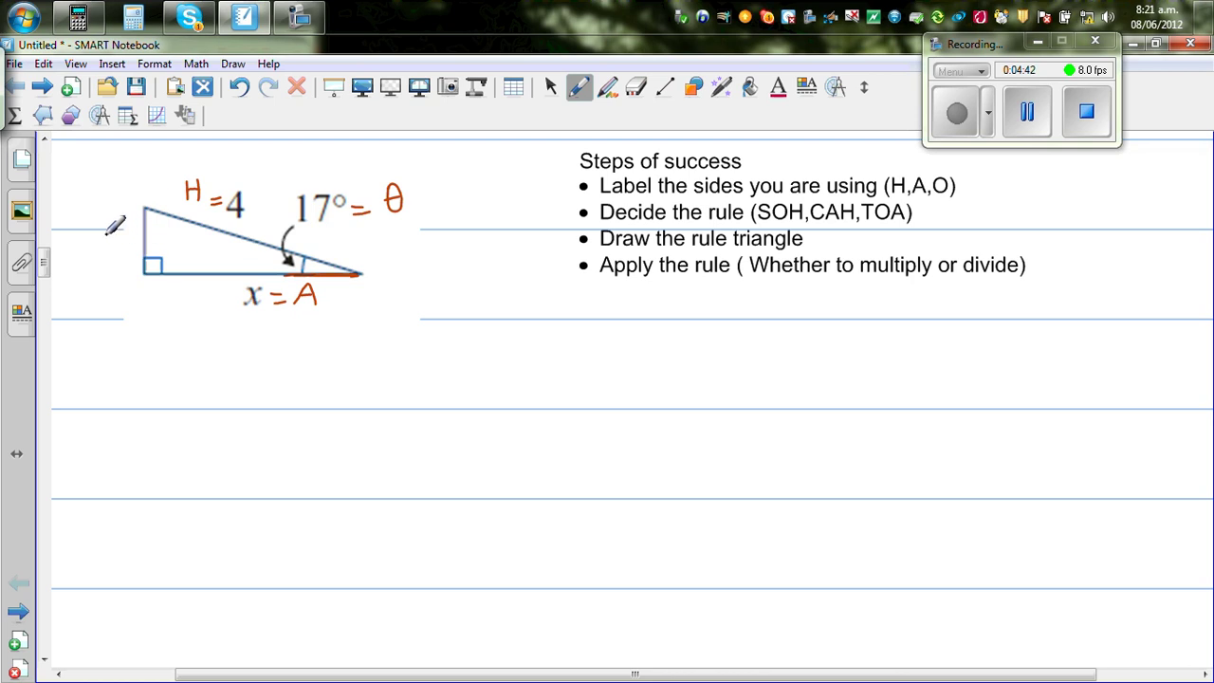
Mark the left side O, tick the H and A labels, and underline CAH
mouse_move(111, 229)
mouse_down()
mouse_move(97, 244)
mouse_move(112, 231)
mouse_move(66, 243)
mouse_move(122, 241)
mouse_move(118, 224)
mouse_up()
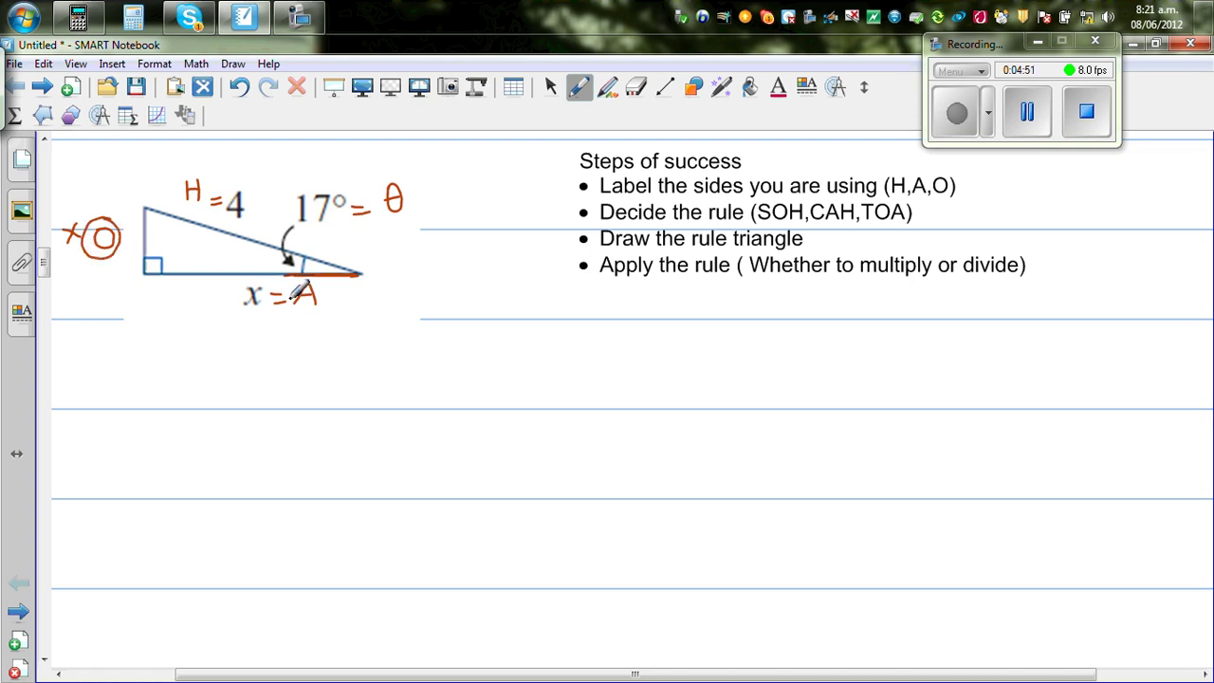
drag(202, 167, 219, 159)
drag(335, 290, 358, 281)
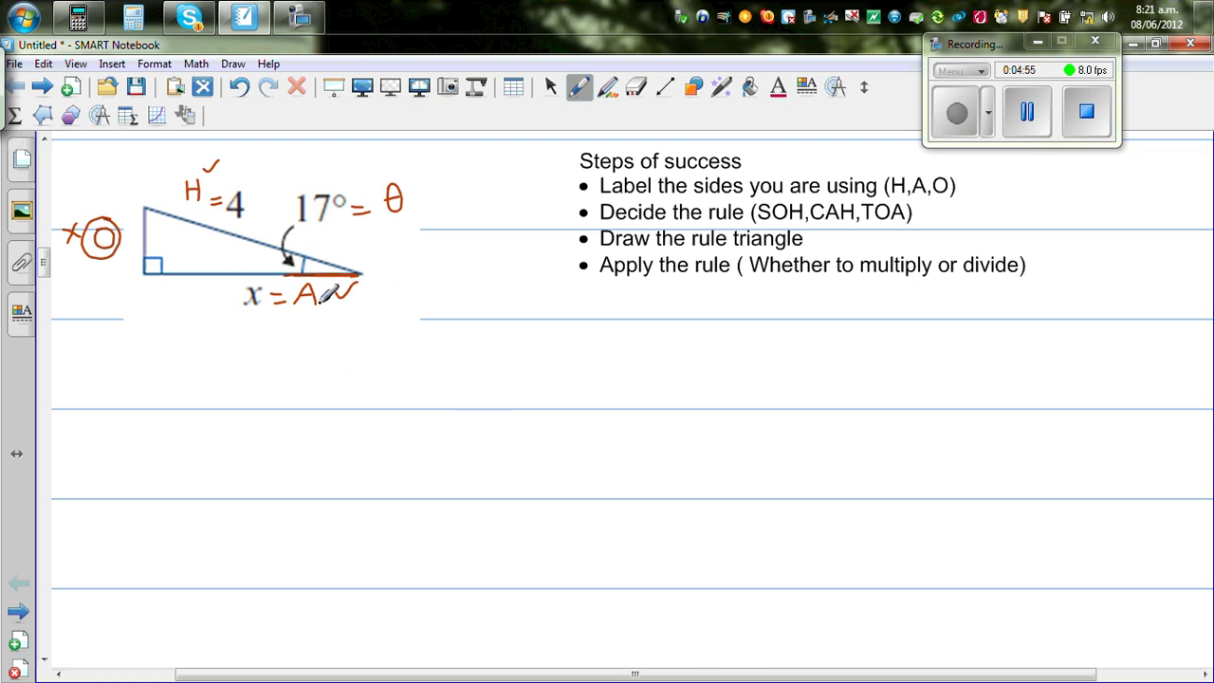
mouse_move(813, 223)
mouse_down()
mouse_move(853, 224)
mouse_move(816, 223)
mouse_move(858, 223)
mouse_move(814, 224)
mouse_up()
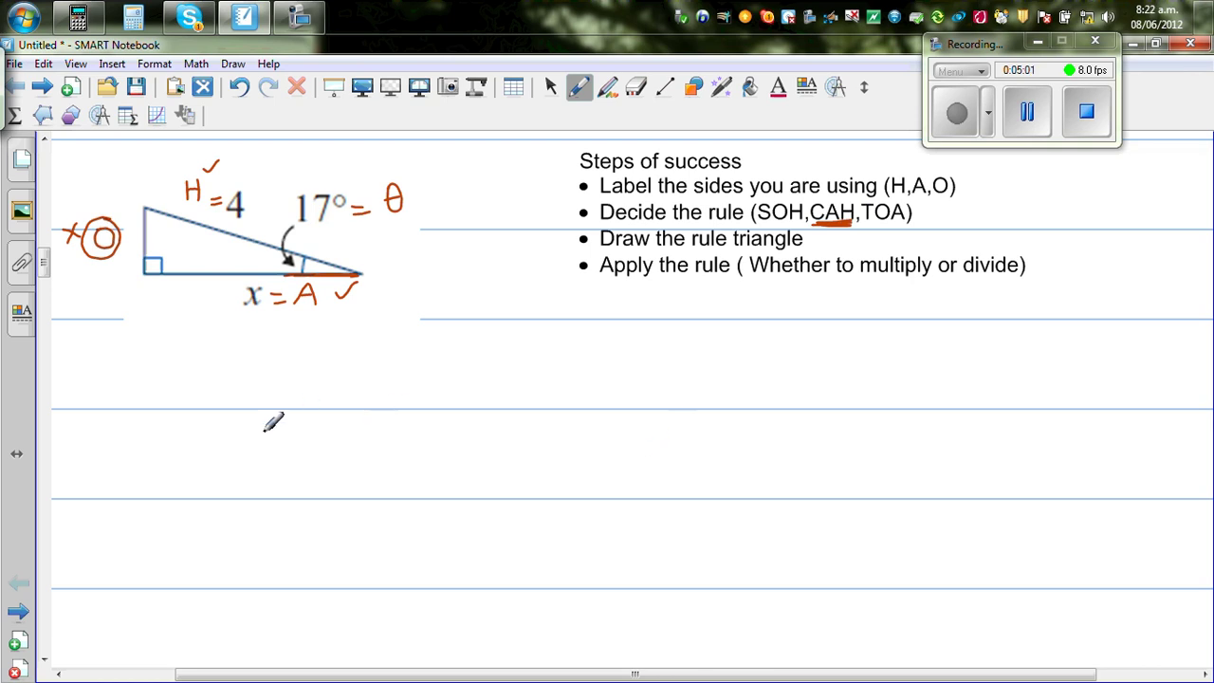
Draw the divided C-A-H rule triangle below the diagram
mouse_move(245, 446)
mouse_down()
mouse_move(314, 369)
mouse_move(389, 438)
mouse_up()
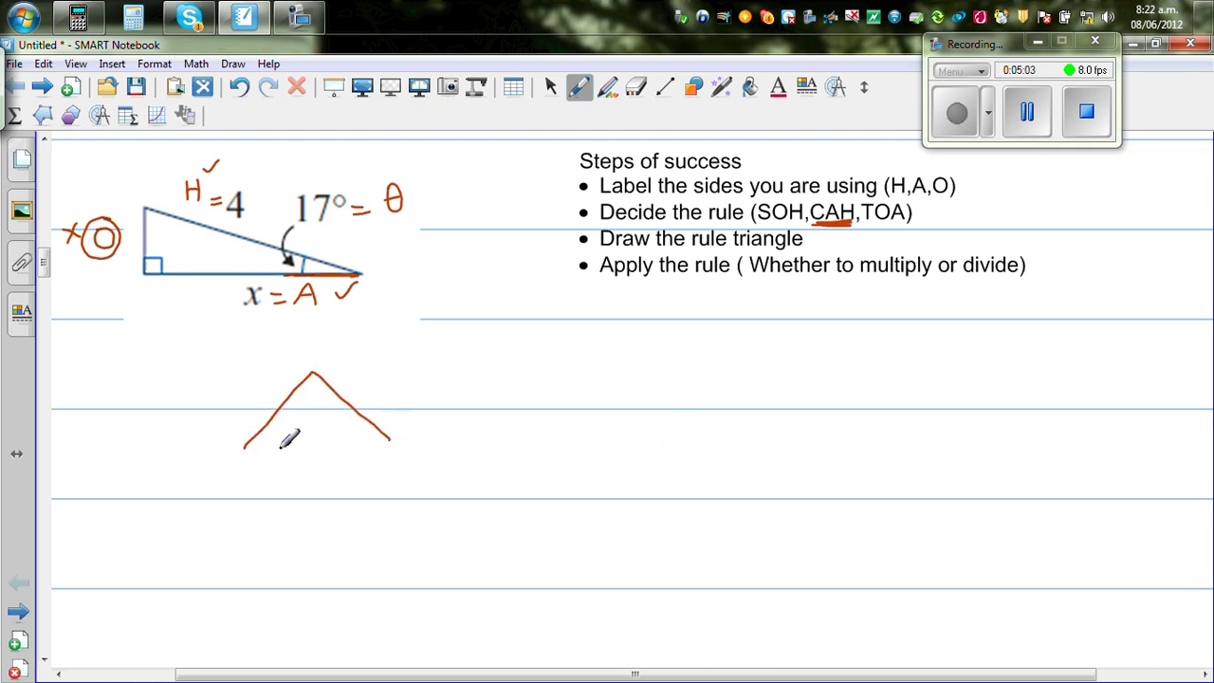
drag(244, 446, 394, 443)
mouse_move(277, 409)
mouse_down()
mouse_move(350, 409)
mouse_move(316, 417)
mouse_move(315, 444)
mouse_move(279, 432)
mouse_move(319, 387)
mouse_move(347, 428)
mouse_up()
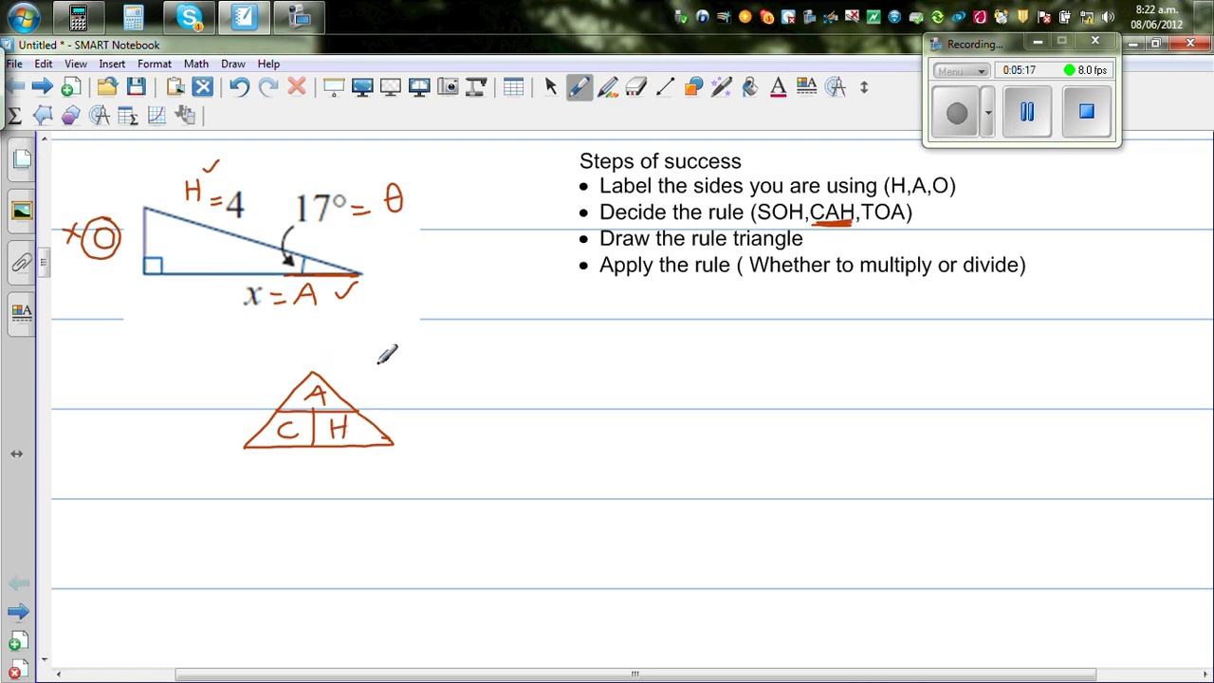
Write the rearranged rule A = Cos θ × H beside the rule triangle
mouse_move(489, 389)
mouse_down()
mouse_move(519, 352)
mouse_move(530, 387)
mouse_move(510, 373)
mouse_move(584, 371)
mouse_up()
drag(557, 379, 585, 379)
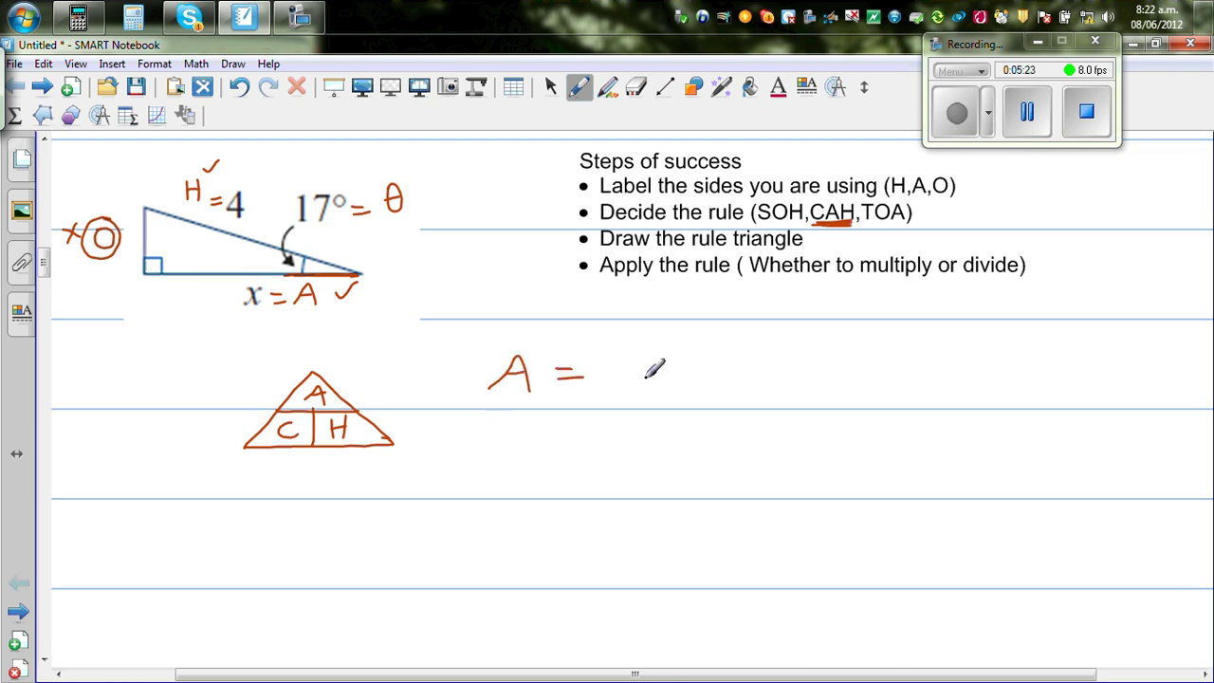
mouse_move(653, 348)
mouse_down()
mouse_move(635, 371)
mouse_move(701, 358)
mouse_move(719, 367)
mouse_move(726, 338)
mouse_move(720, 356)
mouse_move(800, 369)
mouse_up()
drag(801, 351, 776, 369)
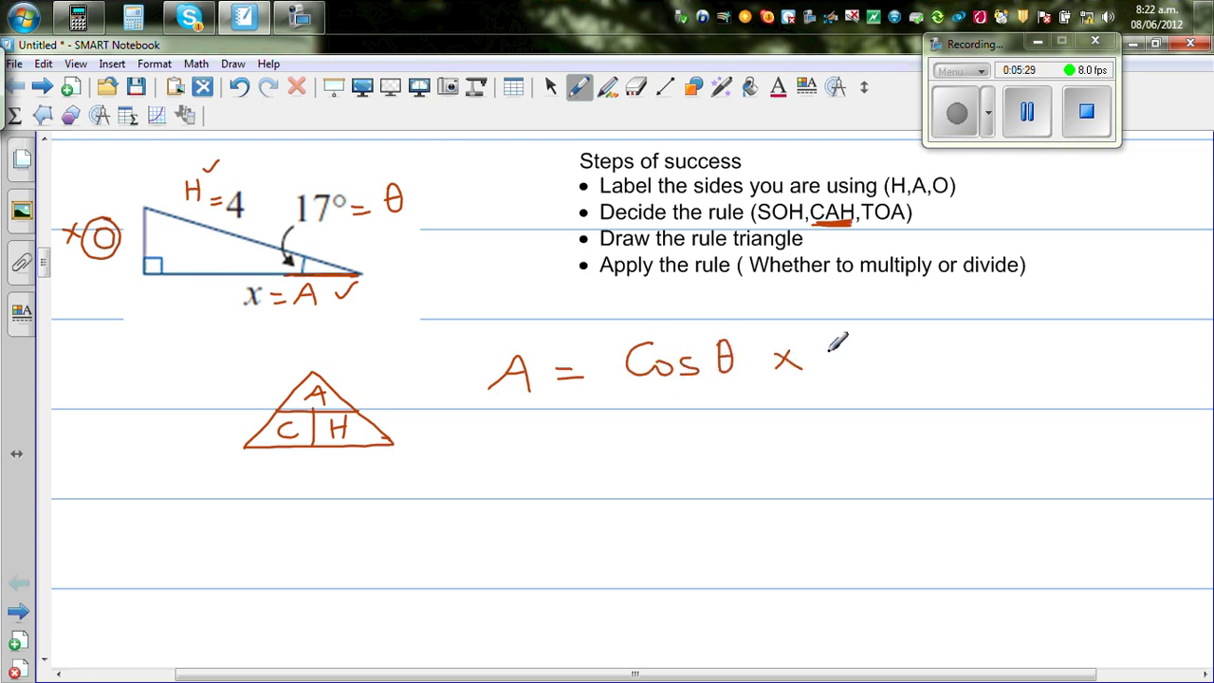
mouse_move(832, 337)
mouse_down()
mouse_move(831, 368)
mouse_move(850, 366)
mouse_move(851, 352)
mouse_up()
Switch to the purple pen and tick off the steps of success
click(580, 87)
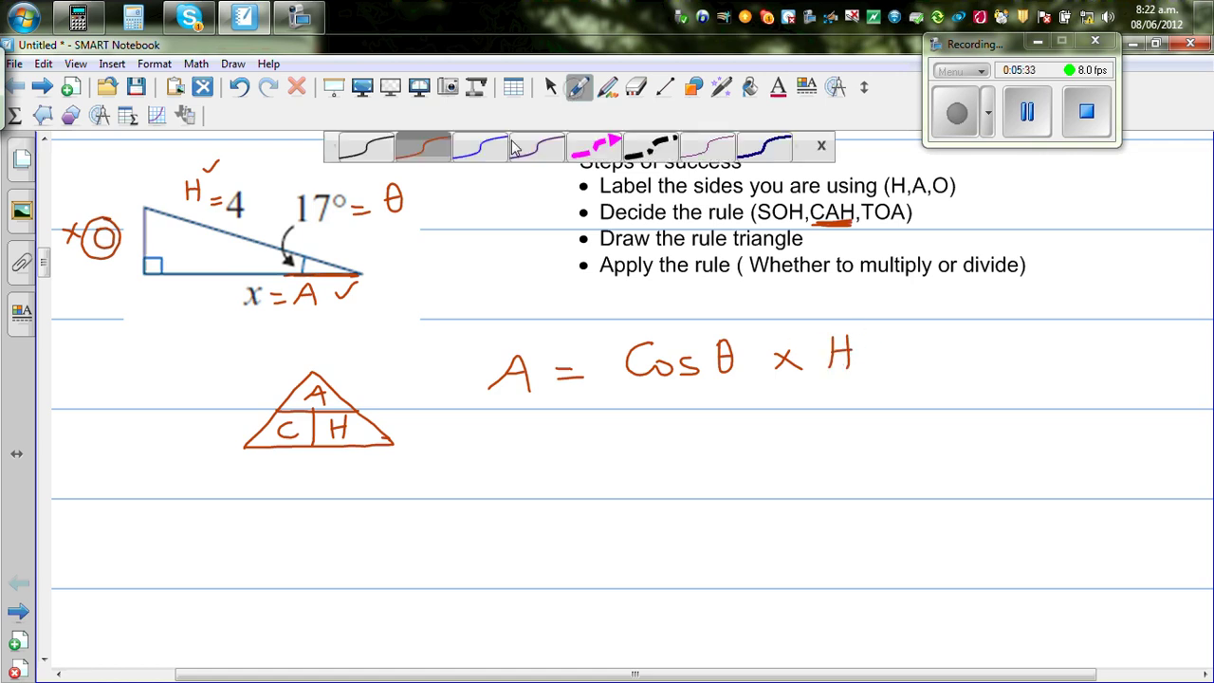
click(536, 152)
mouse_move(562, 185)
mouse_down()
mouse_move(589, 182)
mouse_move(591, 260)
mouse_up()
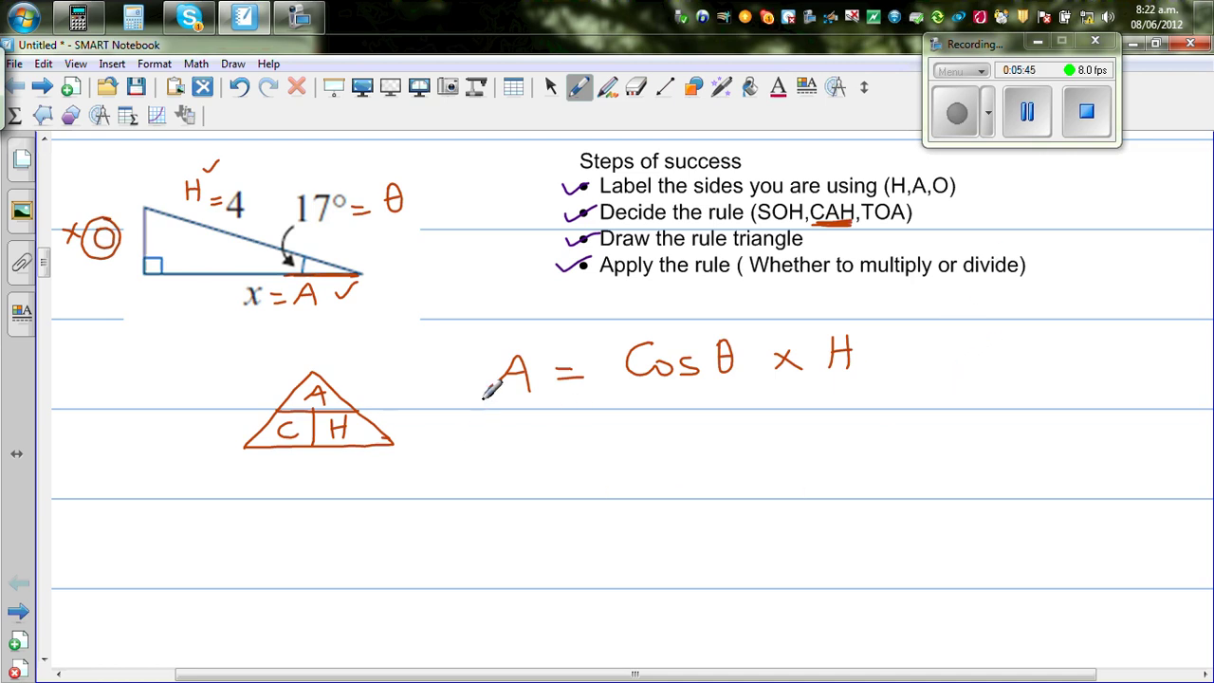
Write the substituted line x = Cos 17 × 4 below the formula
mouse_move(497, 427)
mouse_down()
mouse_move(518, 447)
mouse_move(495, 457)
mouse_move(609, 435)
mouse_up()
drag(580, 448, 609, 447)
drag(671, 412, 664, 442)
mouse_move(675, 429)
mouse_down()
mouse_move(769, 413)
mouse_move(757, 440)
mouse_move(823, 438)
mouse_up()
drag(823, 416, 805, 438)
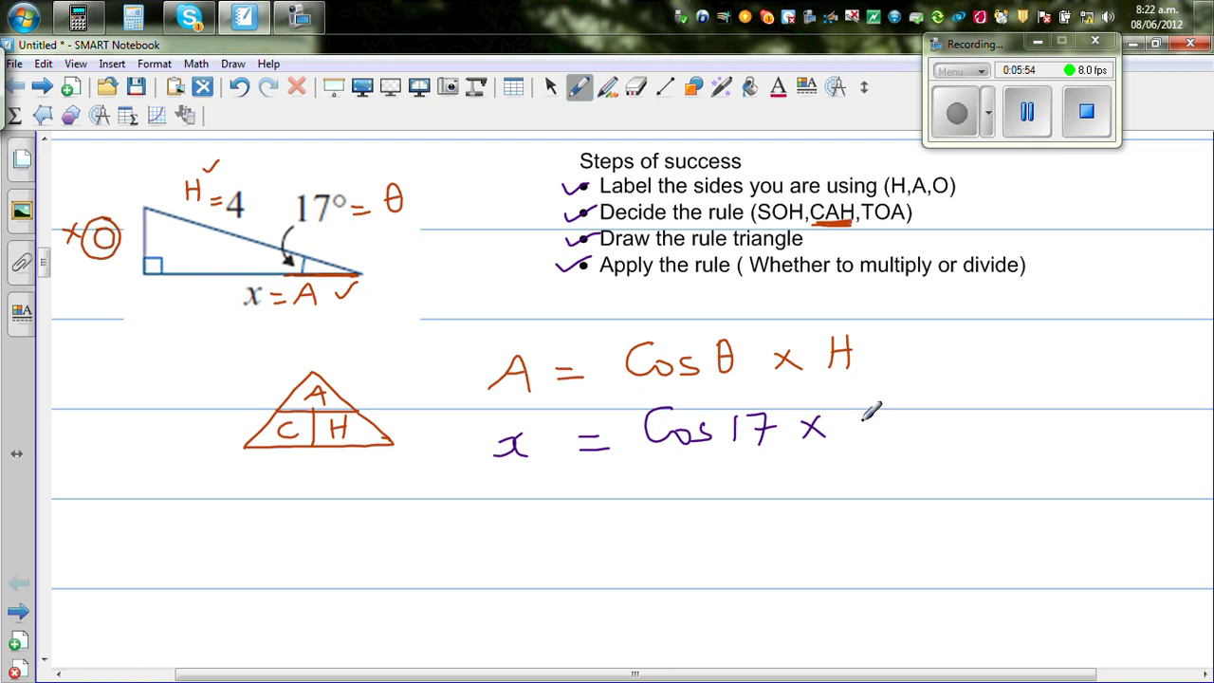
mouse_move(863, 408)
mouse_down()
mouse_move(881, 434)
mouse_move(867, 448)
mouse_up()
click(78, 17)
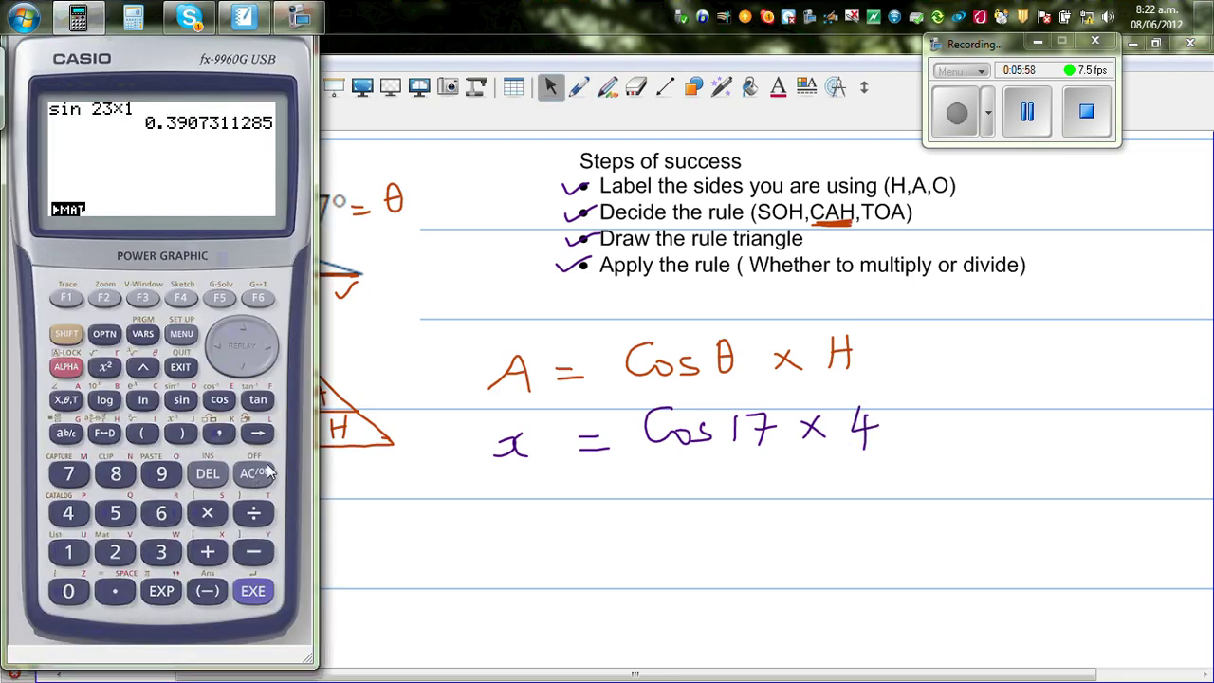
Clear the emulator display and evaluate cos 17 × 4, giving 3.825219024
click(255, 474)
click(219, 402)
click(68, 552)
click(68, 475)
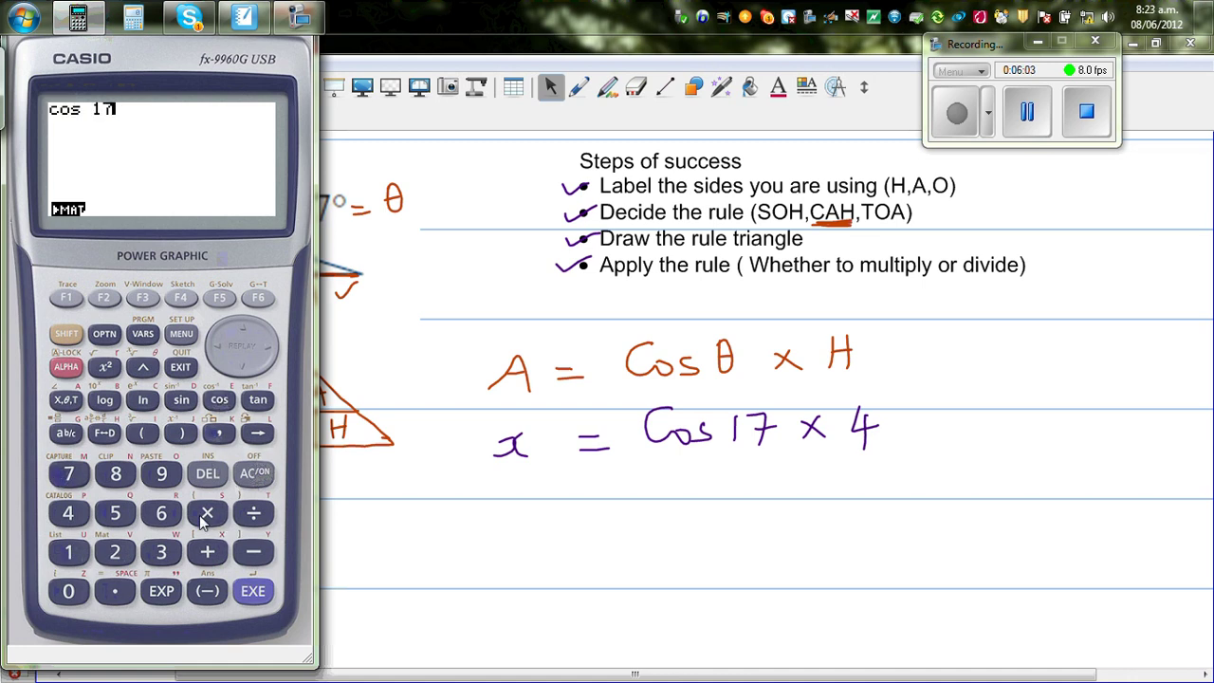
click(68, 517)
click(262, 601)
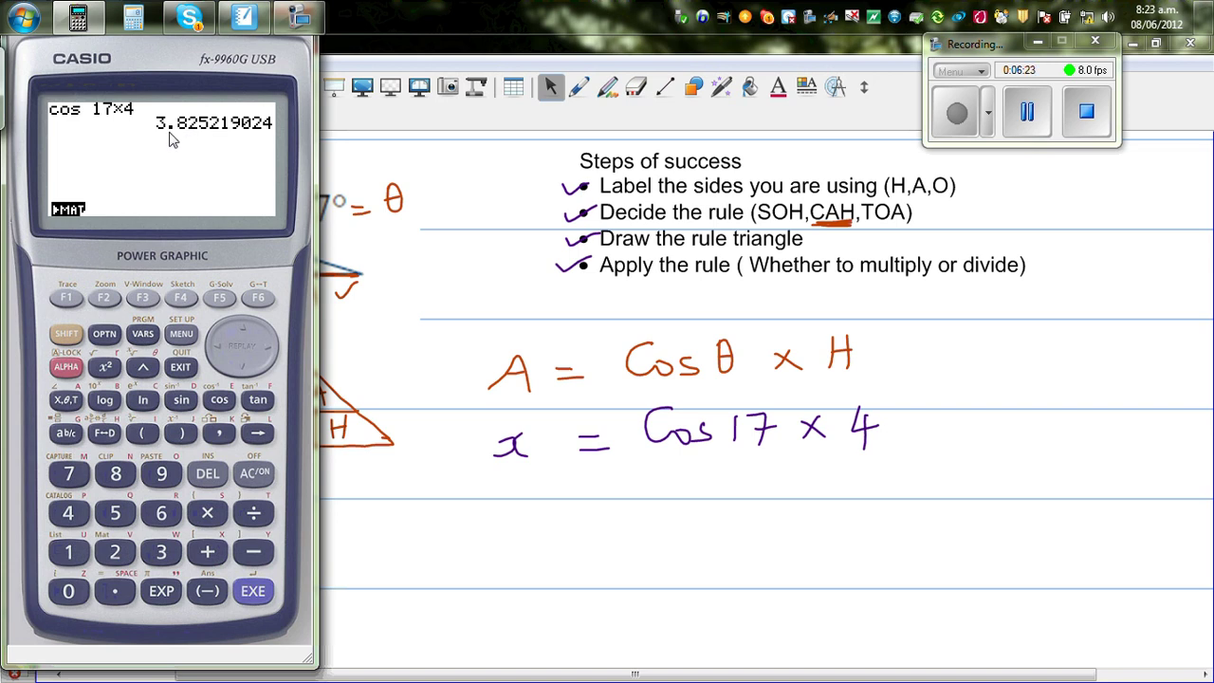
Handwrite x = 3.83 in purple below the working
click(581, 86)
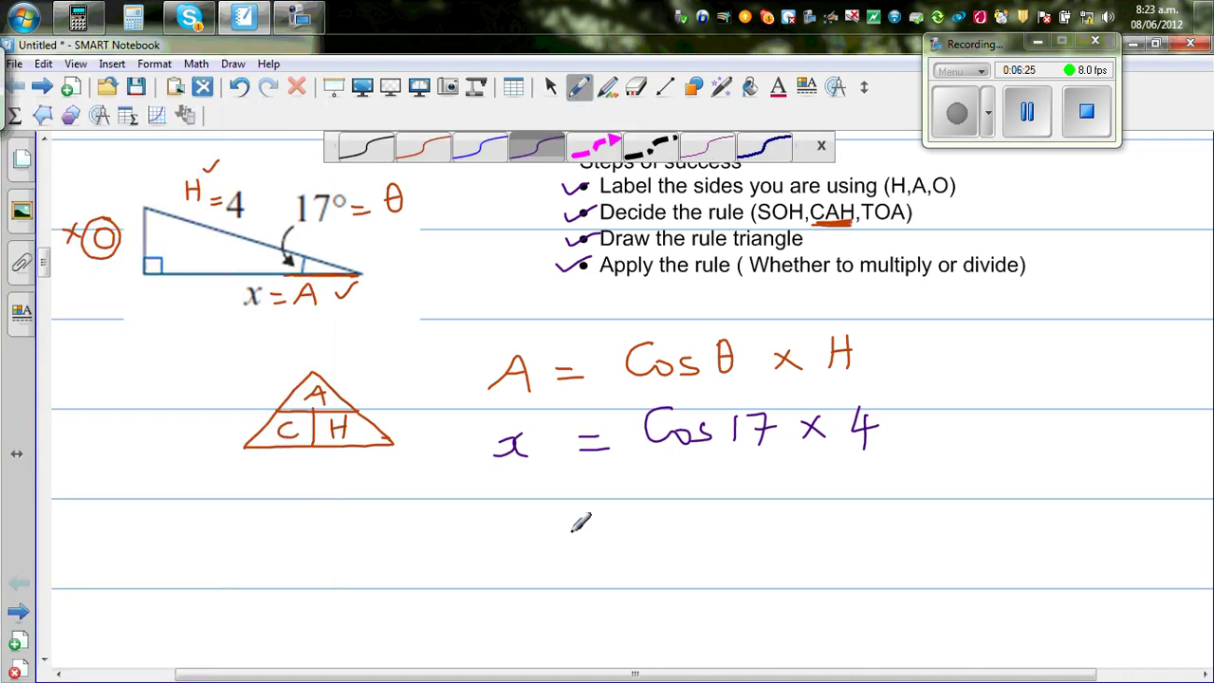
drag(521, 524, 527, 536)
mouse_move(543, 516)
mouse_down()
mouse_move(540, 536)
mouse_move(649, 538)
mouse_up()
click(684, 529)
drag(718, 508, 749, 537)
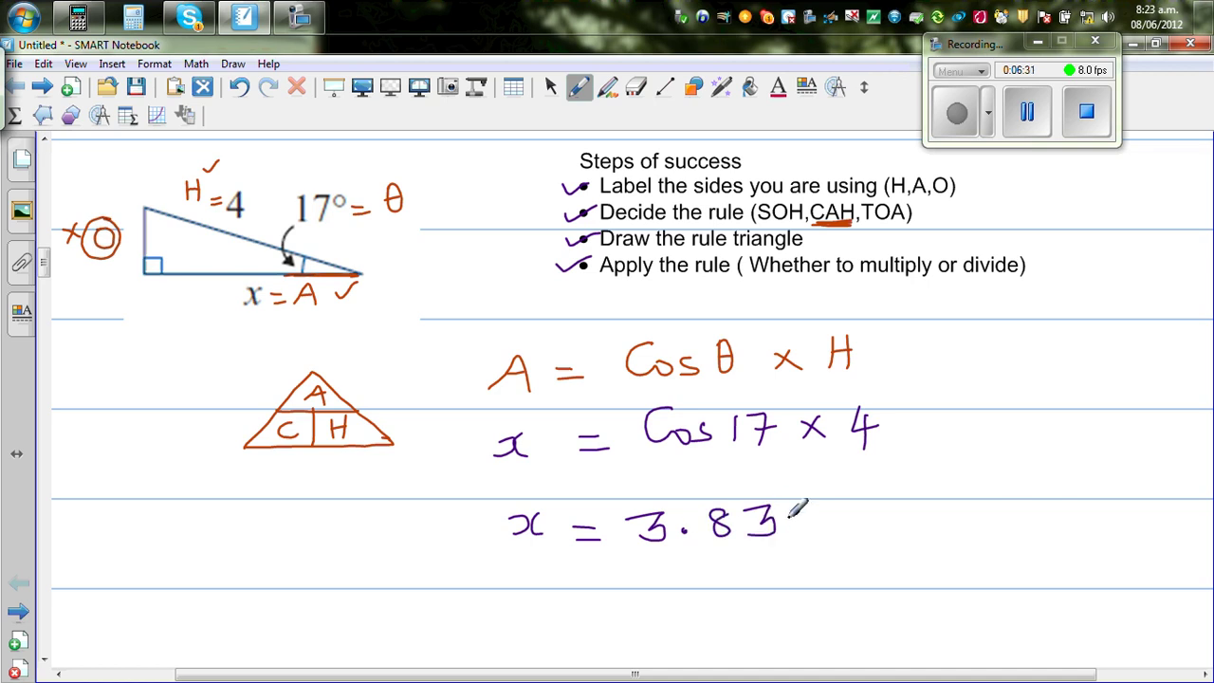
mouse_move(824, 496)
mouse_down()
mouse_move(813, 537)
mouse_move(883, 517)
mouse_move(896, 532)
mouse_up()
Add the (2d.p) note, box the answer, and scroll to the 42° triangle with sides x and 8
mouse_move(907, 474)
mouse_down()
mouse_move(922, 516)
mouse_move(968, 535)
mouse_up()
click(918, 523)
mouse_move(507, 480)
mouse_down()
mouse_move(497, 554)
mouse_move(967, 543)
mouse_move(1001, 463)
mouse_move(499, 483)
mouse_up()
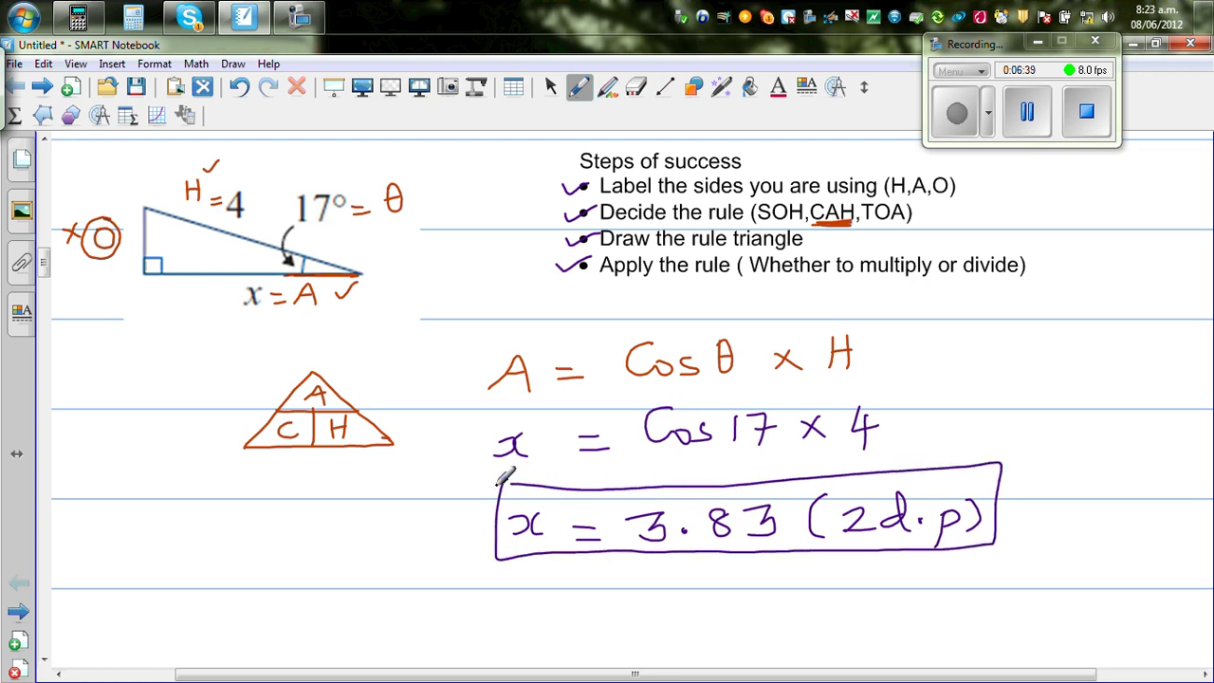
drag(42, 297, 43, 321)
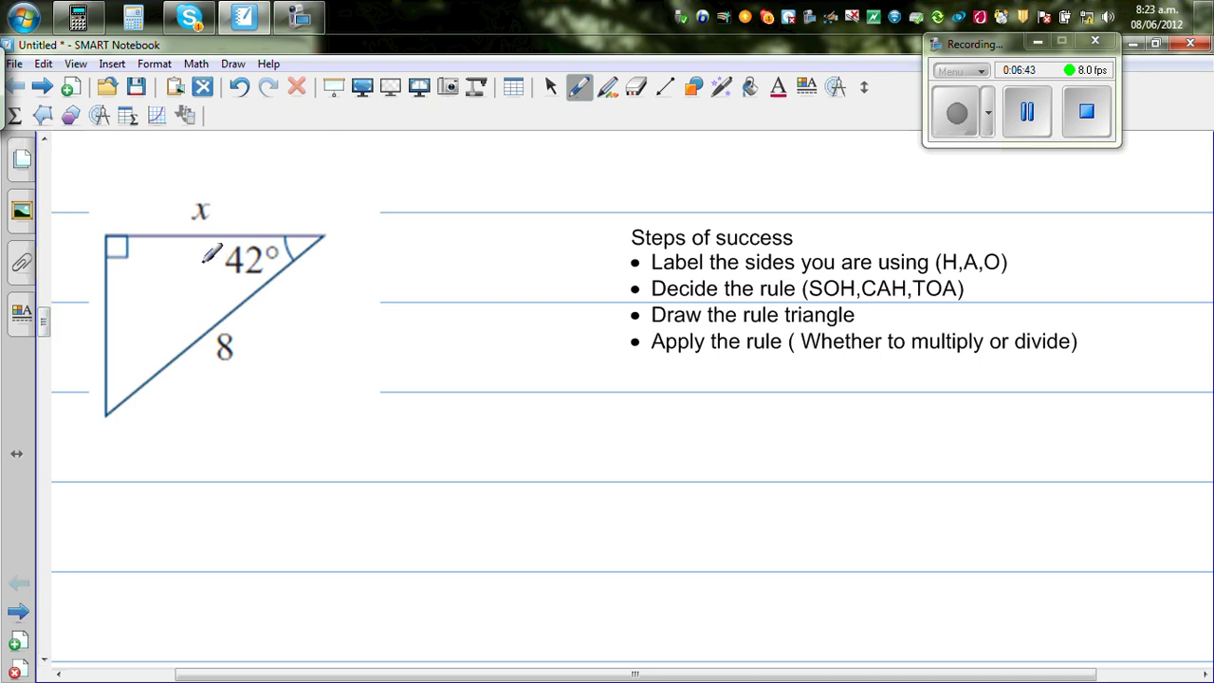
Label the 42° triangle with θ, 8 = H and x = A, then scroll to the 12 / 35° triangle
drag(180, 267, 179, 265)
drag(167, 271, 185, 270)
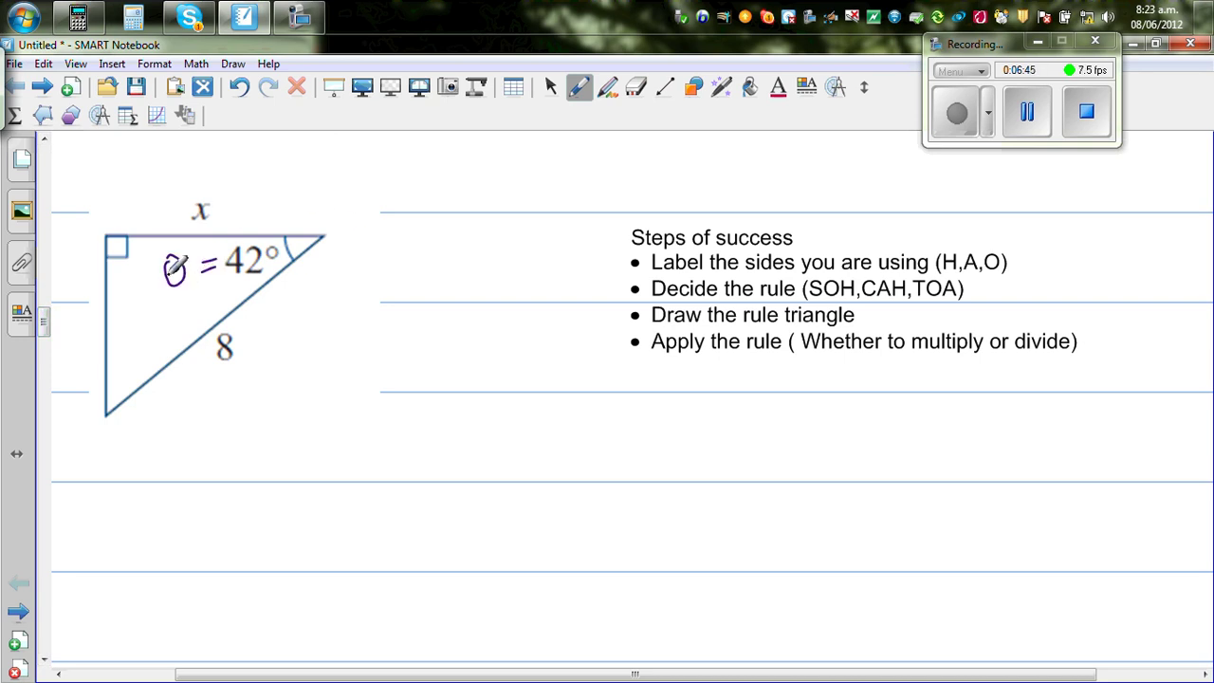
drag(244, 337, 277, 346)
drag(277, 335, 292, 343)
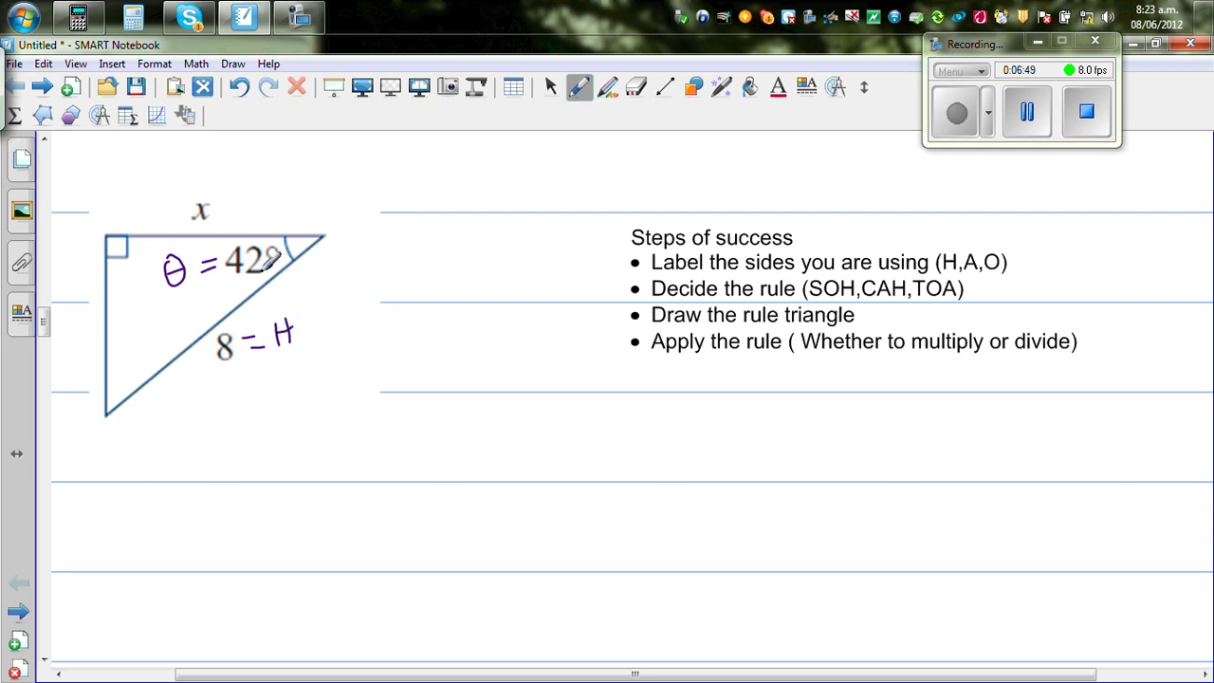
mouse_move(280, 232)
mouse_down()
mouse_move(332, 237)
mouse_move(273, 238)
mouse_up()
click(219, 211)
mouse_move(222, 209)
mouse_down()
mouse_move(271, 190)
mouse_move(285, 218)
mouse_up()
drag(262, 207, 281, 204)
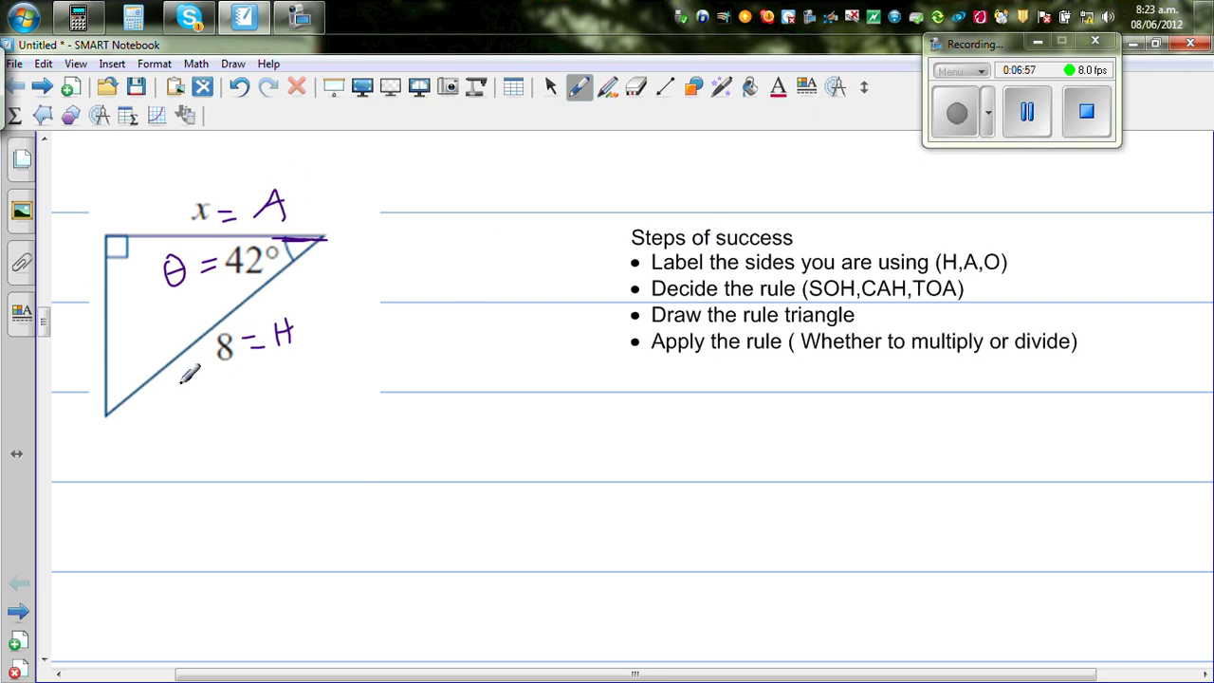
drag(42, 319, 43, 387)
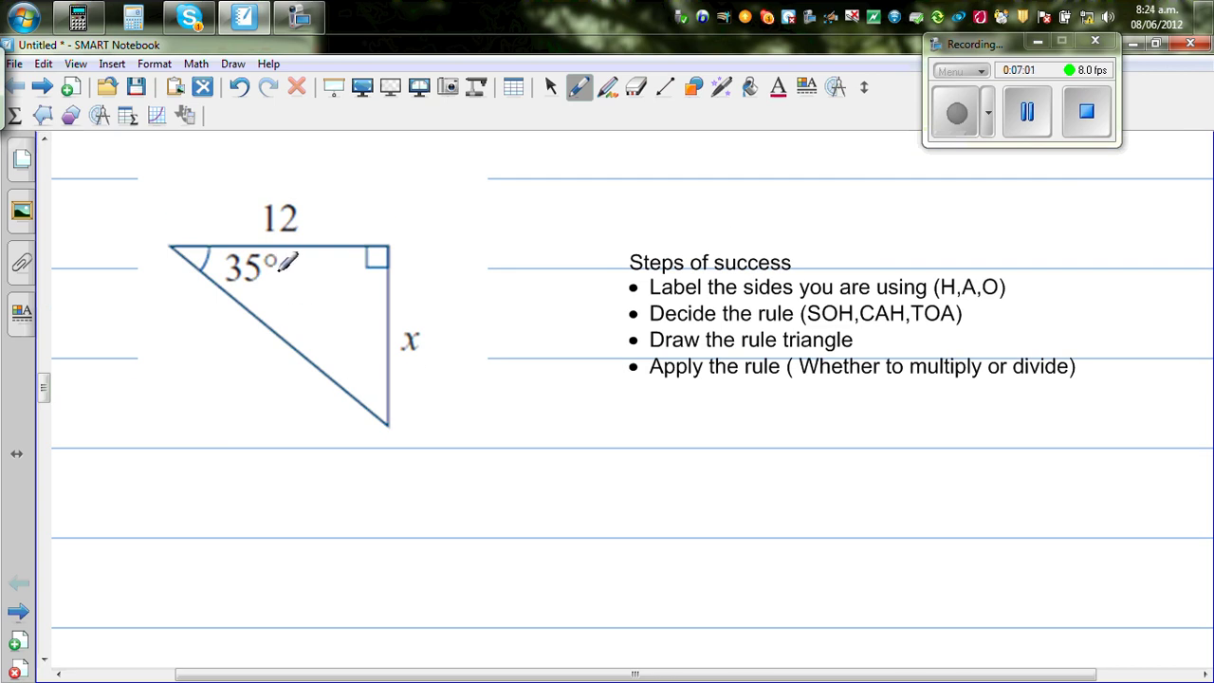
Mark the 35° angle θ, write 12 = A and x = O, and underline TOA
drag(314, 253, 309, 268)
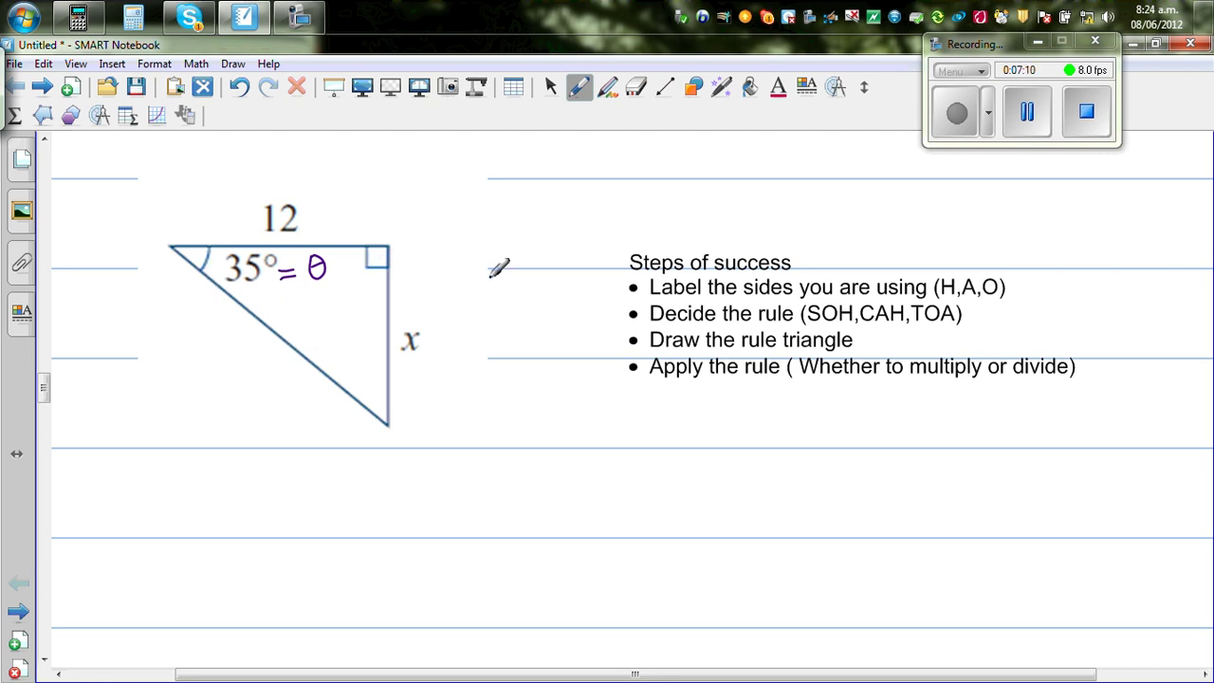
drag(307, 214, 322, 214)
drag(429, 337, 457, 346)
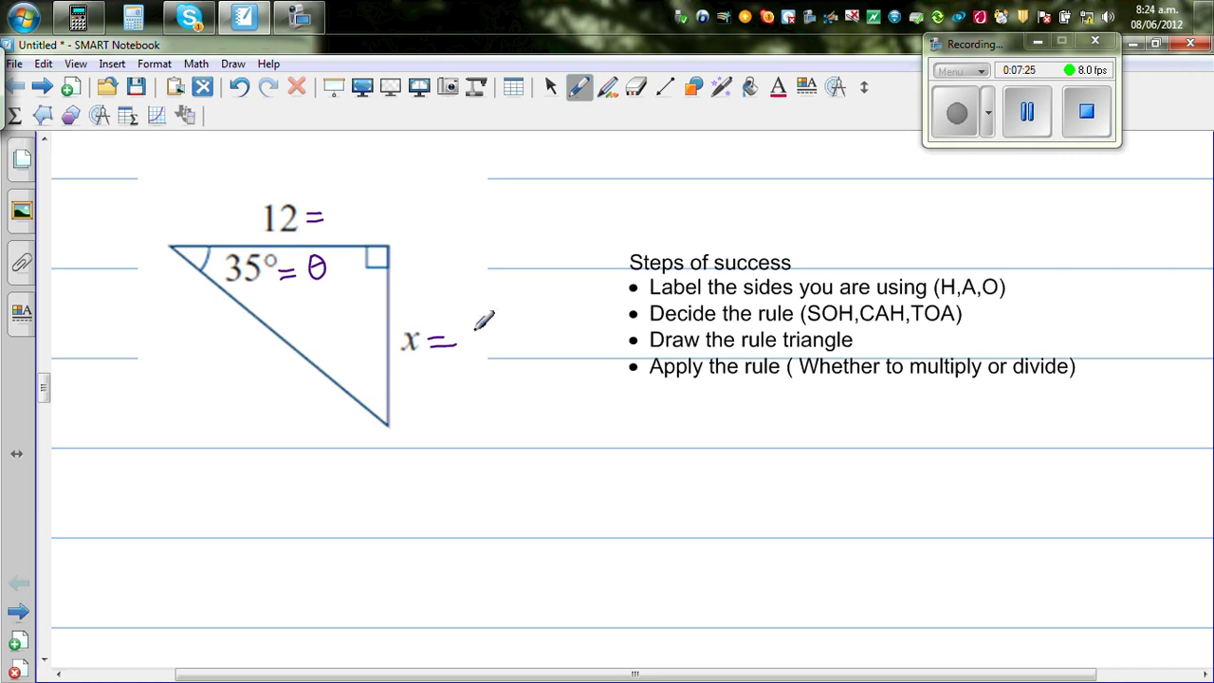
drag(478, 330, 480, 311)
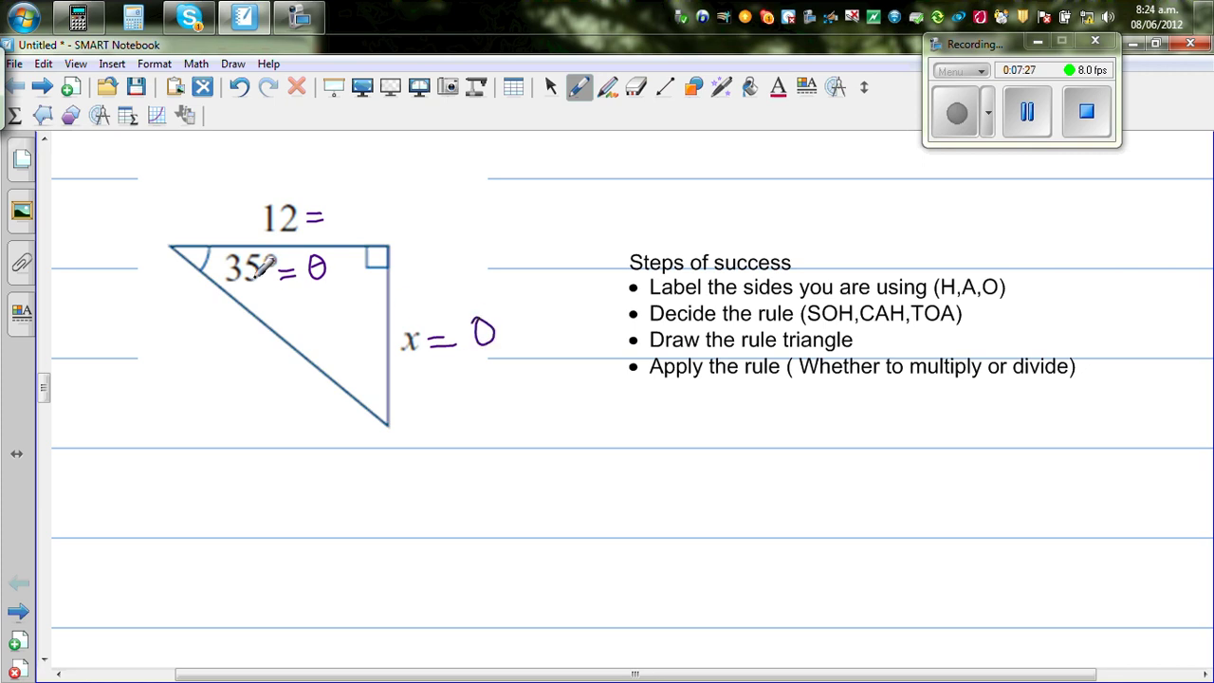
drag(172, 245, 228, 245)
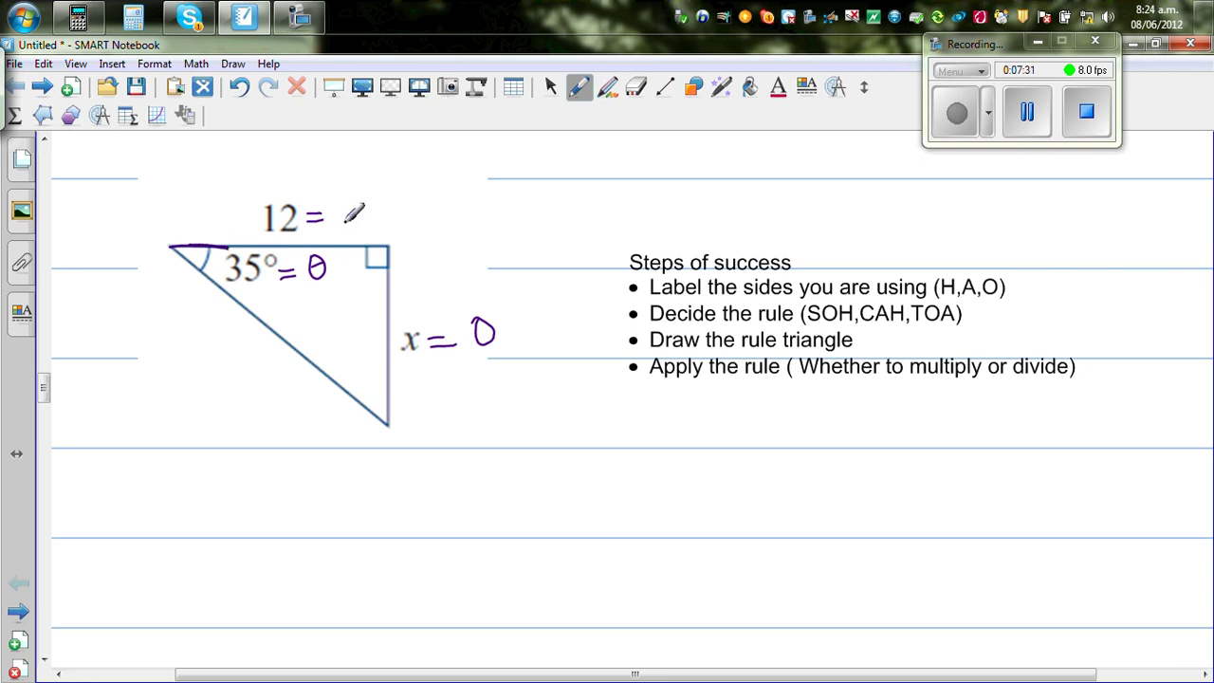
mouse_move(340, 222)
mouse_down()
mouse_move(360, 196)
mouse_move(369, 223)
mouse_move(366, 210)
mouse_up()
drag(932, 329, 913, 332)
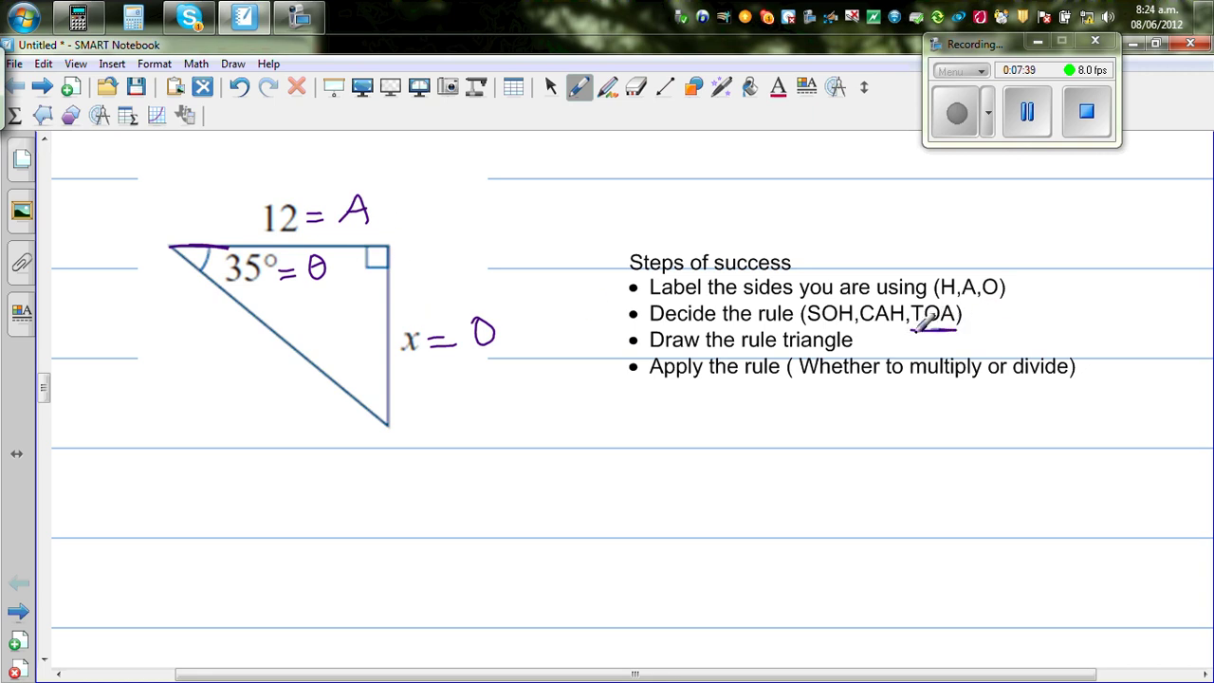
Stamp a smiley with the Creative Pen right after TOA
click(608, 87)
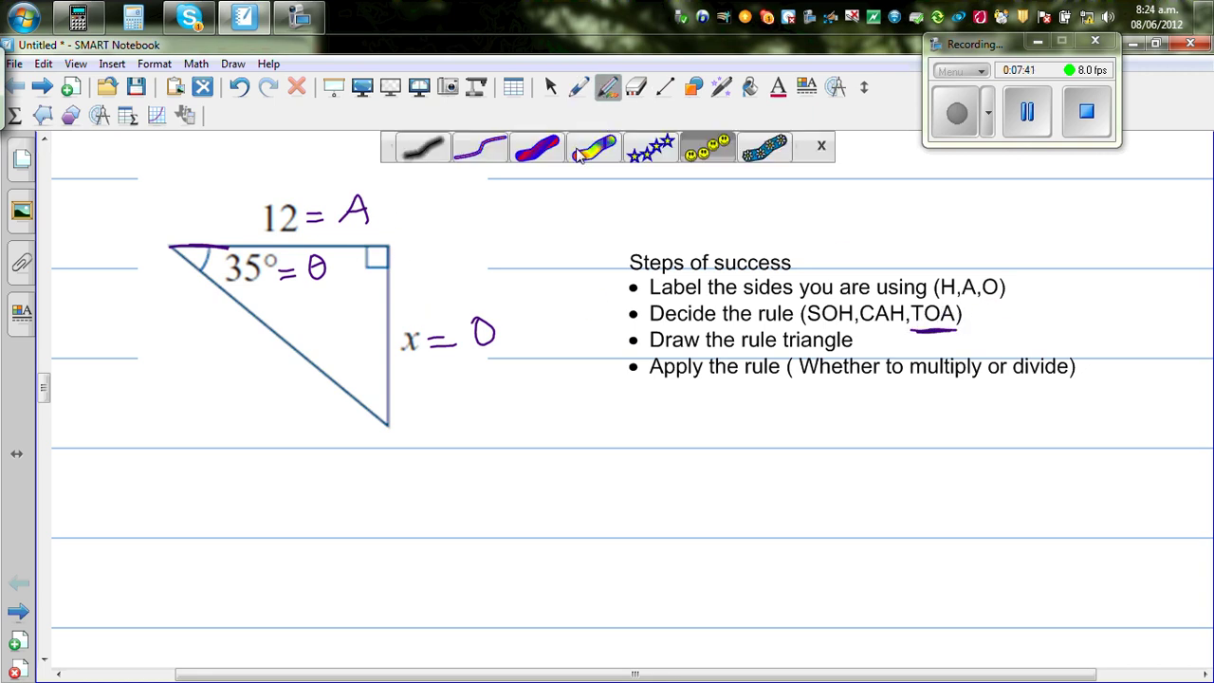
click(707, 152)
click(975, 317)
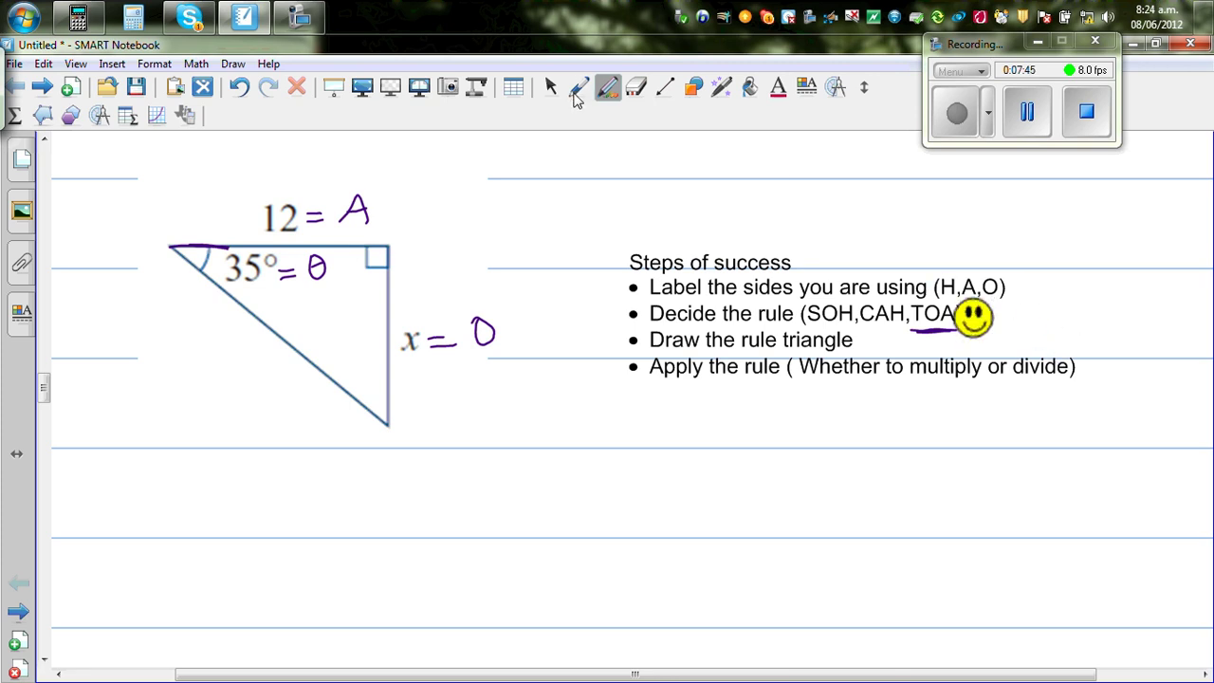
click(577, 91)
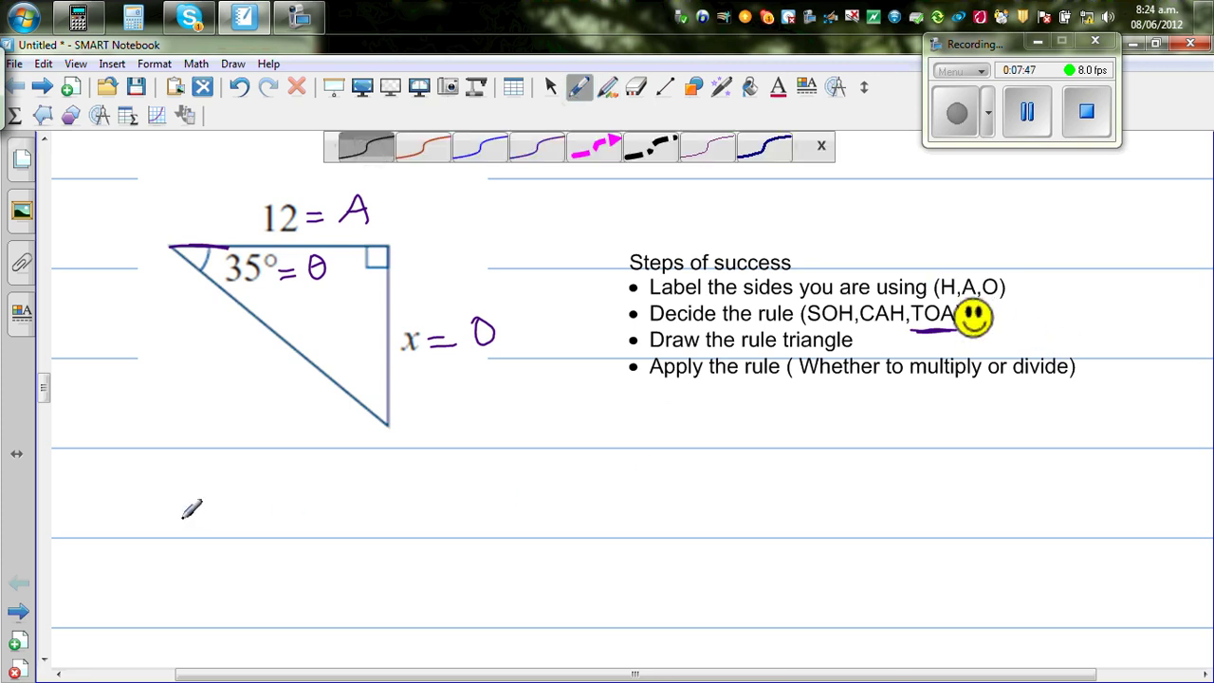
Draw the TOA rule triangle with O on top, T and A below
mouse_move(141, 527)
mouse_down()
mouse_move(216, 455)
mouse_move(286, 525)
mouse_move(139, 529)
mouse_move(291, 534)
mouse_up()
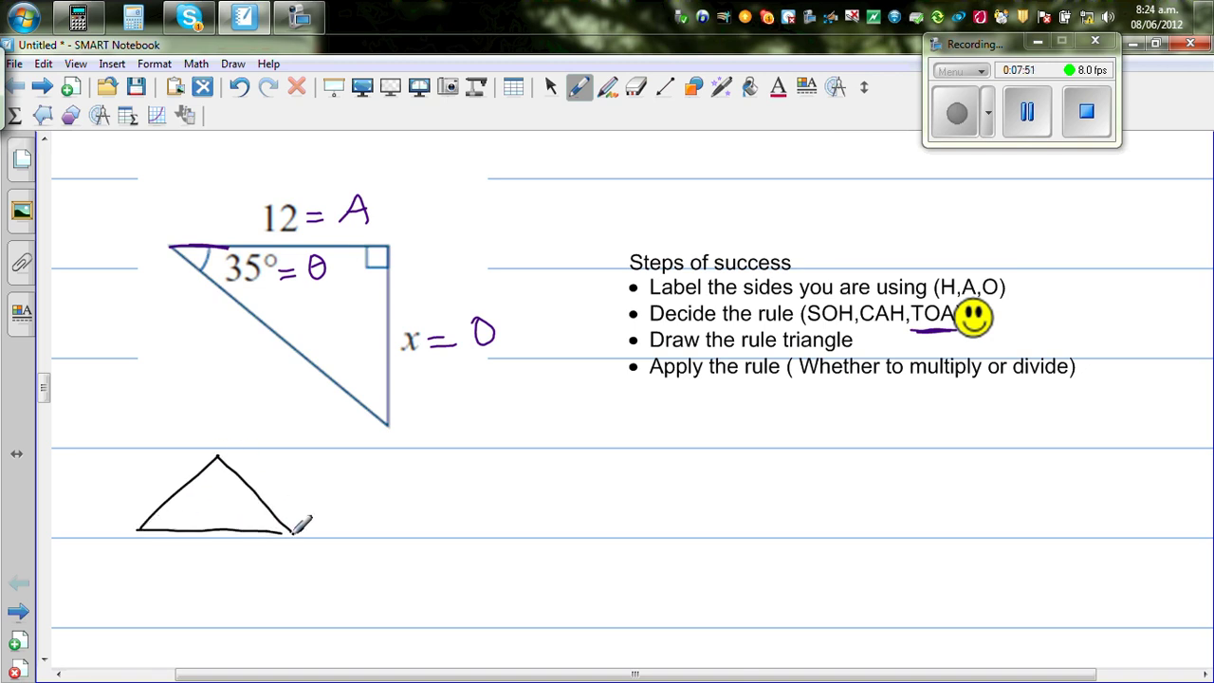
mouse_move(182, 487)
mouse_down()
mouse_move(253, 487)
mouse_move(215, 522)
mouse_move(200, 495)
mouse_up()
drag(187, 496, 186, 522)
drag(219, 467, 216, 468)
mouse_move(228, 522)
mouse_down()
mouse_move(254, 522)
mouse_move(249, 509)
mouse_up()
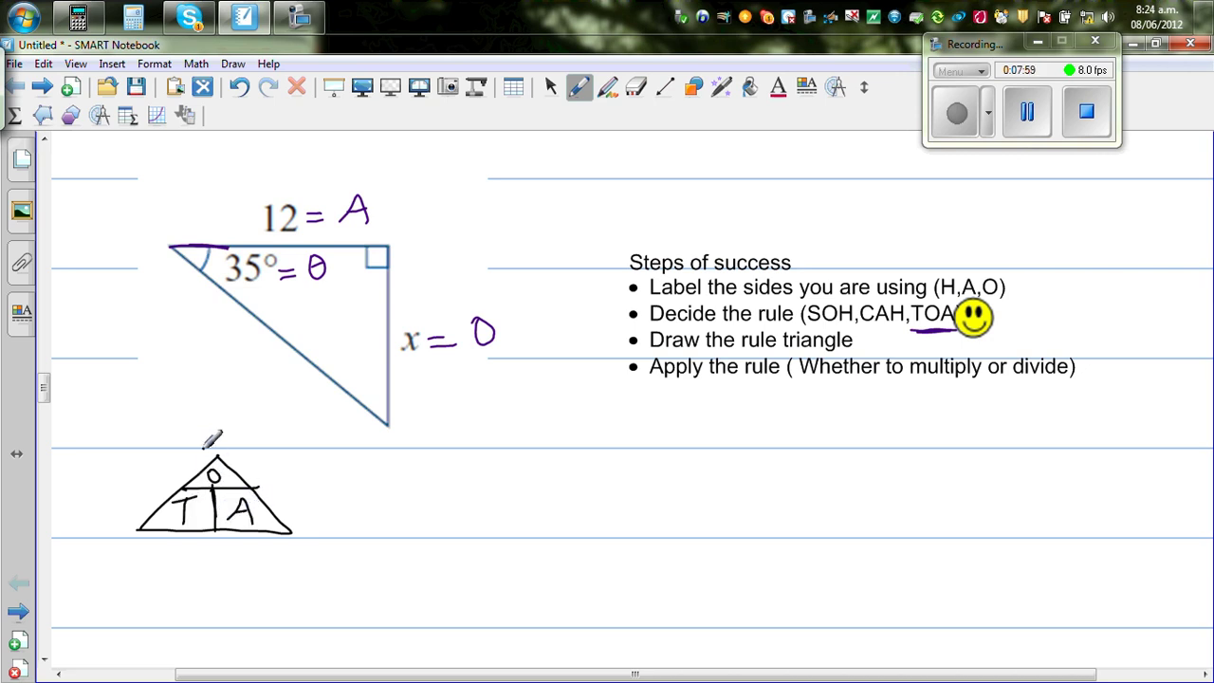
Write O = tan θ × A and, beneath it, x = tan 35 × 12
mouse_move(461, 453)
mouse_down()
mouse_move(461, 487)
mouse_move(451, 454)
mouse_move(520, 480)
mouse_up()
mouse_move(567, 428)
mouse_down()
mouse_move(574, 466)
mouse_move(558, 459)
mouse_move(601, 463)
mouse_move(587, 474)
mouse_move(636, 470)
mouse_move(667, 439)
mouse_move(672, 476)
mouse_move(671, 447)
mouse_up()
mouse_move(658, 462)
mouse_down()
mouse_move(735, 472)
mouse_move(784, 457)
mouse_move(808, 469)
mouse_move(797, 456)
mouse_up()
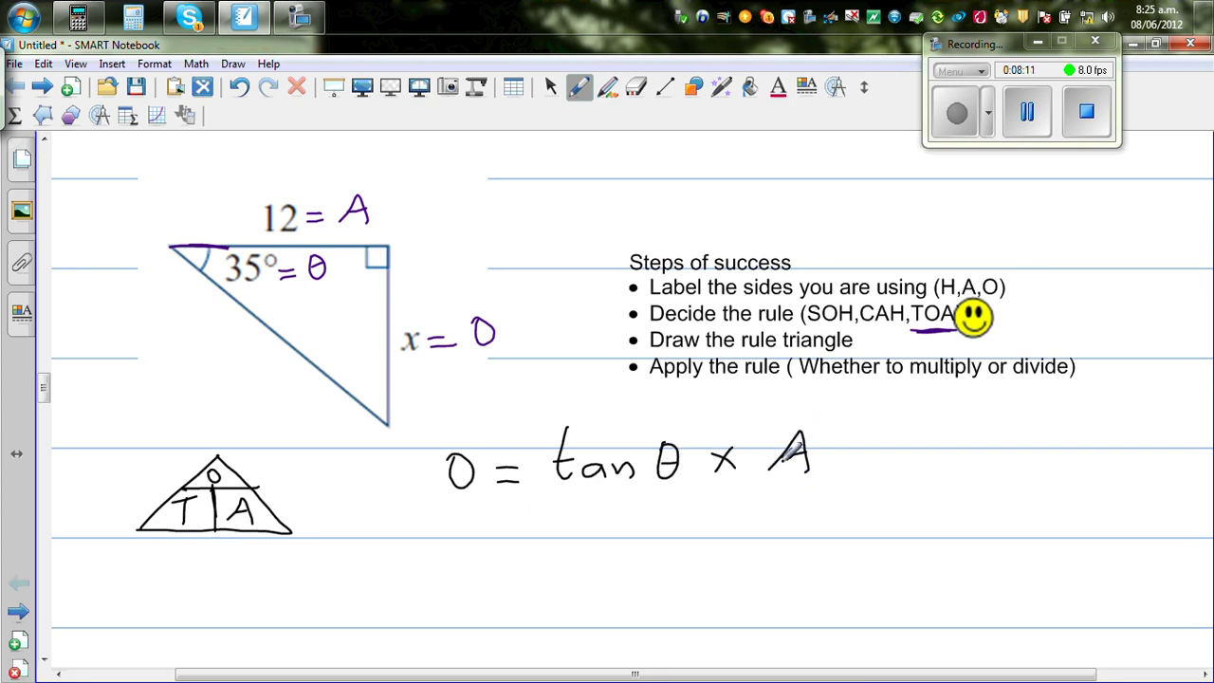
mouse_move(444, 545)
mouse_down()
mouse_move(478, 565)
mouse_move(521, 562)
mouse_up()
mouse_move(571, 522)
mouse_down()
mouse_move(567, 562)
mouse_move(633, 548)
mouse_move(642, 562)
mouse_move(690, 545)
mouse_move(664, 565)
mouse_up()
drag(709, 531, 704, 565)
mouse_move(710, 531)
mouse_down()
mouse_move(789, 563)
mouse_move(765, 564)
mouse_up()
mouse_move(818, 526)
mouse_down()
mouse_move(814, 562)
mouse_move(858, 559)
mouse_up()
Tick the completed steps and start an equals sign below the formula
drag(612, 277, 634, 268)
mouse_move(616, 312)
mouse_down()
mouse_move(644, 307)
mouse_move(638, 360)
mouse_up()
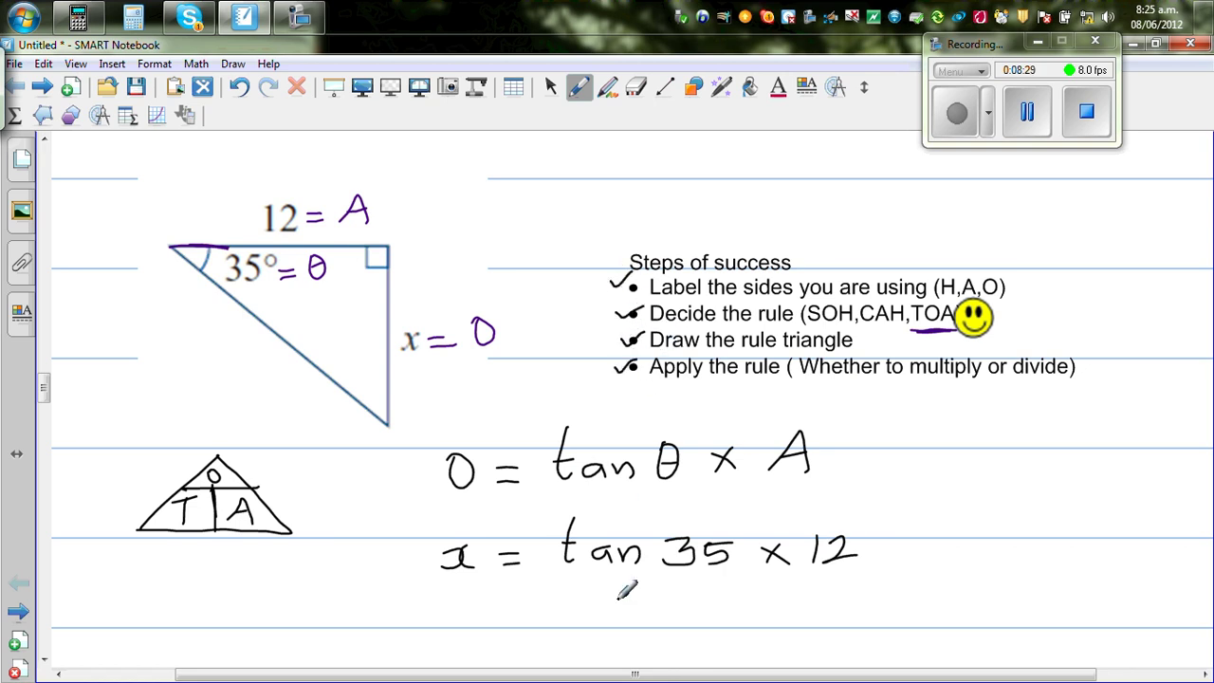
drag(524, 607, 547, 608)
drag(523, 619, 548, 617)
Evaluate tan 35 × 12 on the Casio fx-9860G, giving 8.402490459
click(91, 18)
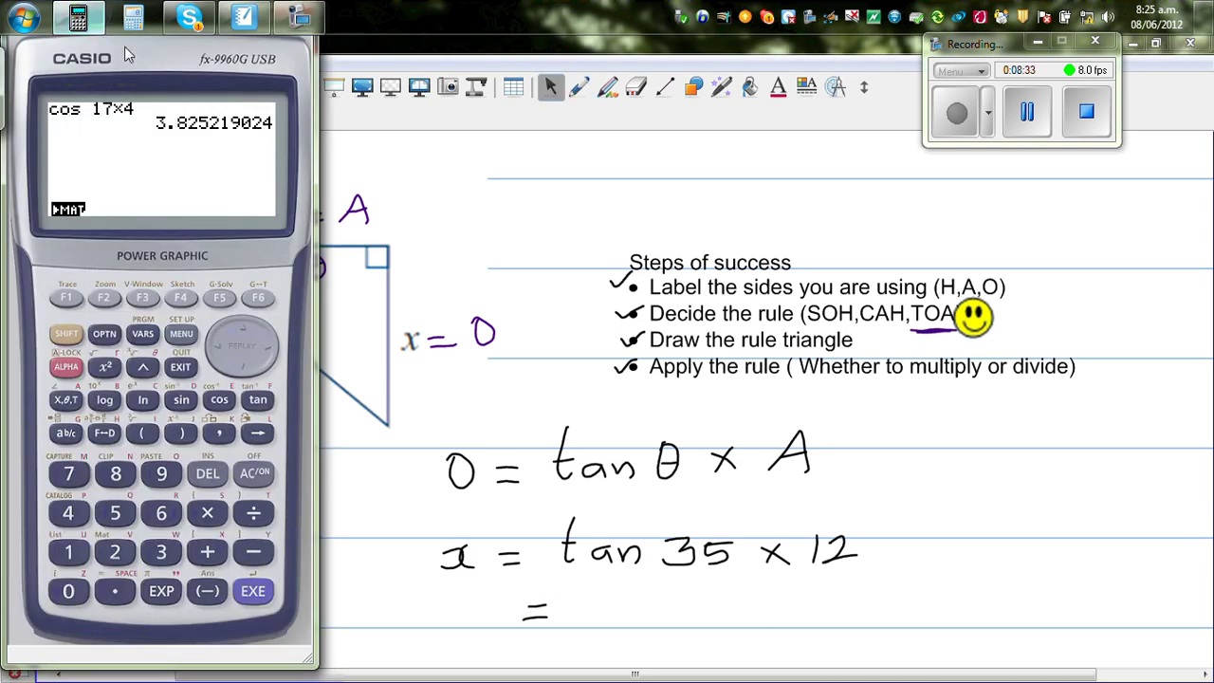
click(256, 401)
click(253, 478)
click(257, 401)
click(162, 556)
click(117, 520)
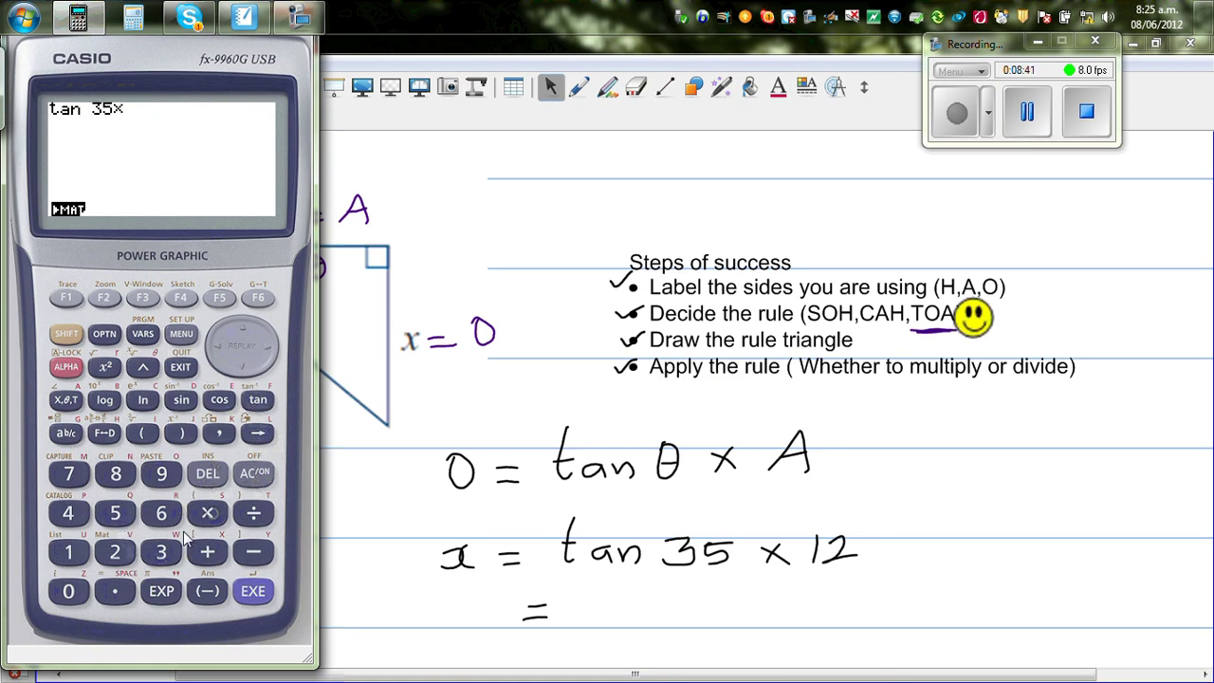
click(70, 554)
click(115, 554)
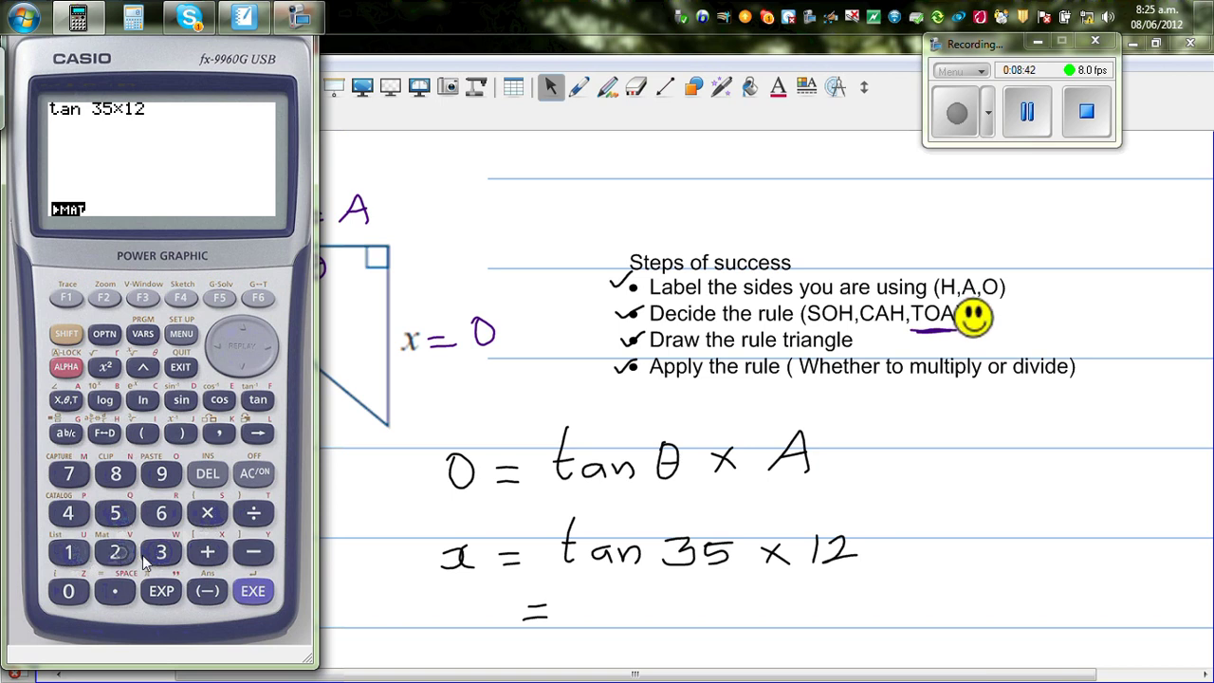
click(255, 596)
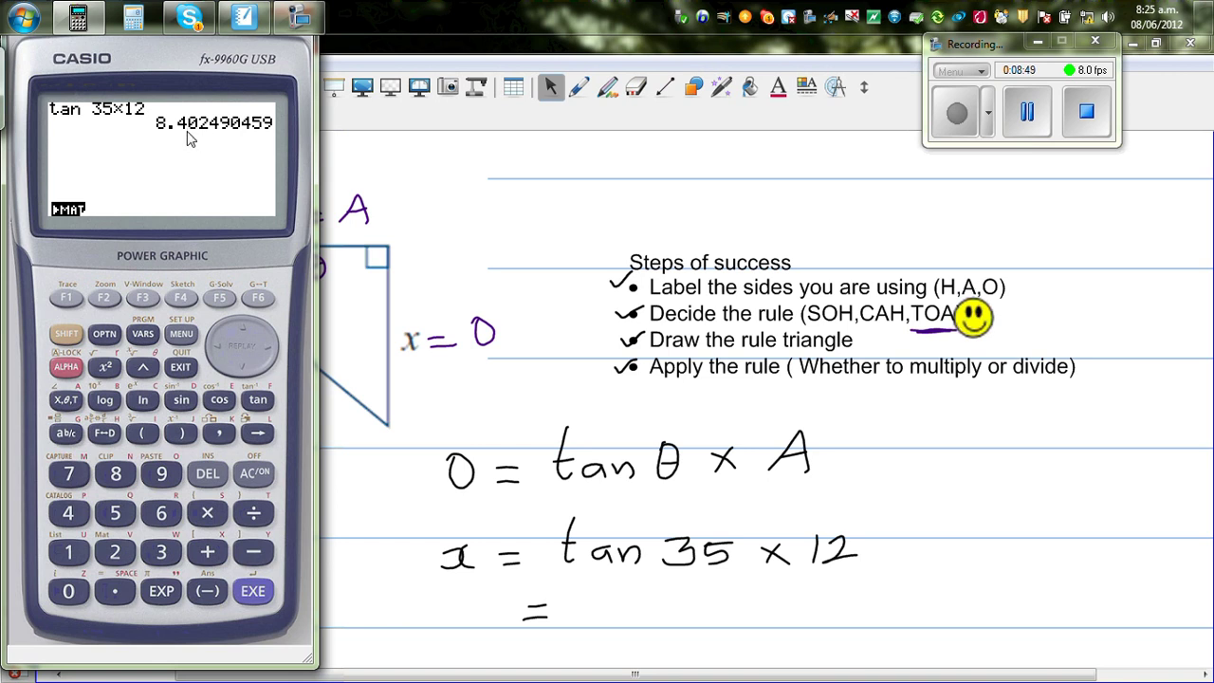
Write the boxed answer x = 8.40 (2dp) in the notes
click(578, 89)
mouse_move(457, 600)
mouse_down()
mouse_move(491, 626)
mouse_move(457, 626)
mouse_up()
mouse_move(628, 590)
mouse_down()
mouse_move(617, 598)
mouse_move(628, 592)
mouse_move(649, 615)
mouse_move(694, 613)
mouse_move(688, 625)
mouse_move(712, 600)
mouse_move(753, 626)
mouse_move(818, 598)
mouse_move(825, 627)
mouse_up()
mouse_move(833, 615)
mouse_down()
mouse_move(831, 645)
mouse_move(840, 617)
mouse_move(856, 622)
mouse_up()
mouse_move(454, 584)
mouse_down()
mouse_move(455, 635)
mouse_move(874, 627)
mouse_move(884, 587)
mouse_move(853, 572)
mouse_move(412, 586)
mouse_up()
mouse_move(63, 392)
mouse_down()
mouse_move(44, 396)
mouse_move(43, 565)
mouse_move(43, 398)
mouse_move(43, 422)
mouse_up()
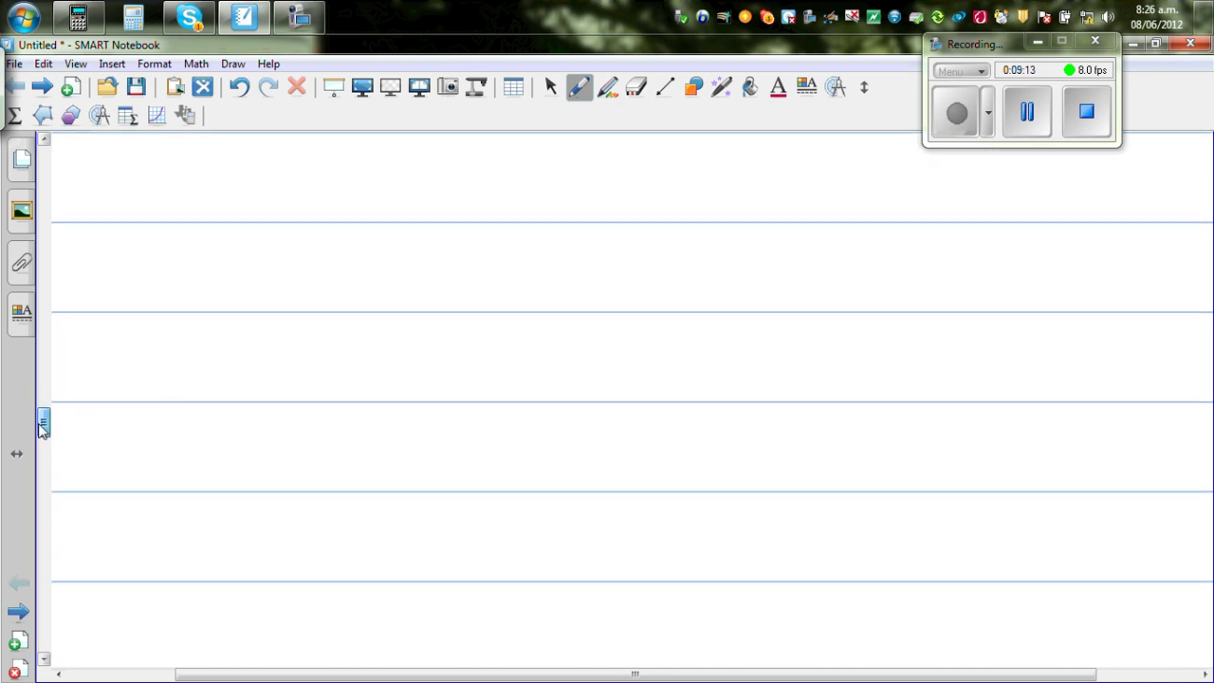
Insert a right-triangle shape on the blank page
click(693, 91)
click(529, 152)
drag(241, 483, 610, 277)
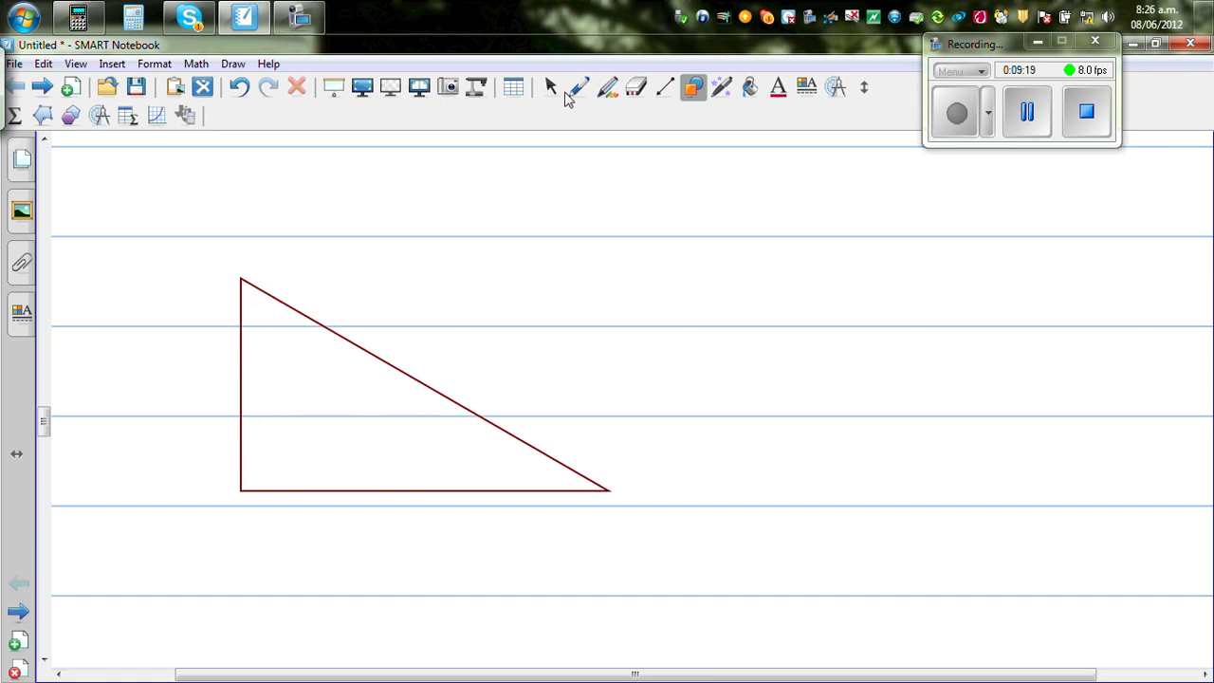
click(575, 90)
Mark the right angle, label the 60° angle, side x and the 18 cm base
mouse_move(242, 465)
mouse_down()
mouse_move(264, 466)
mouse_move(274, 489)
mouse_up()
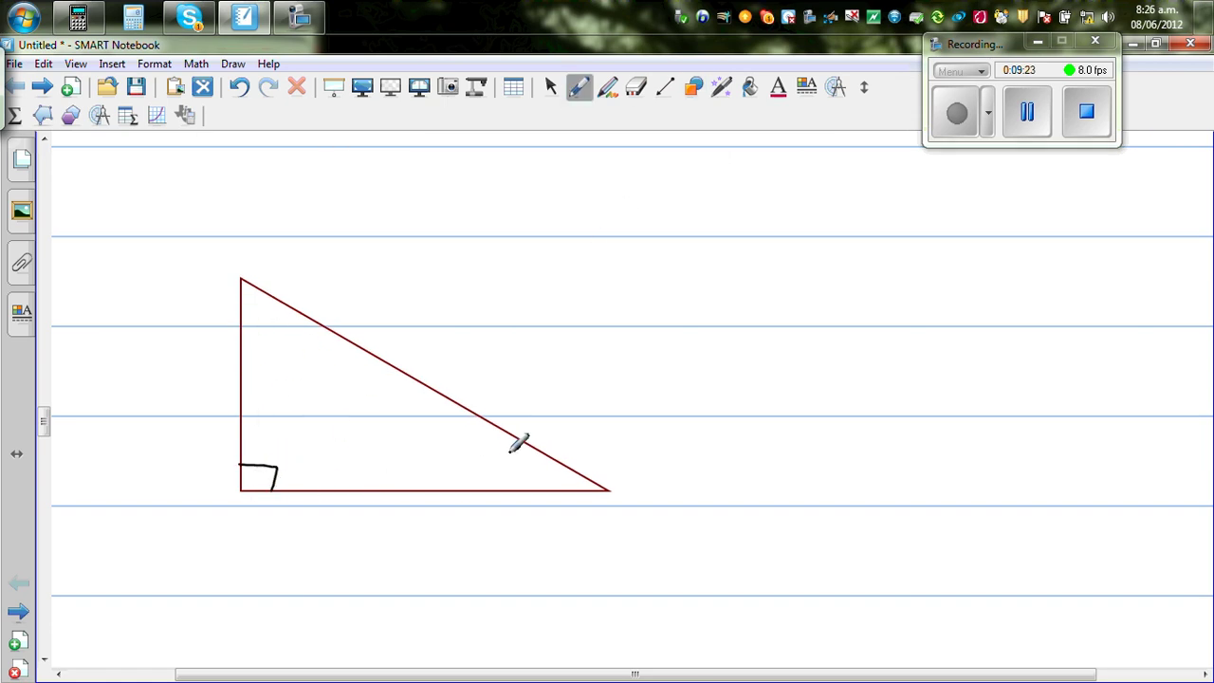
drag(523, 446, 516, 486)
mouse_move(455, 441)
mouse_down()
mouse_move(446, 458)
mouse_move(480, 440)
mouse_up()
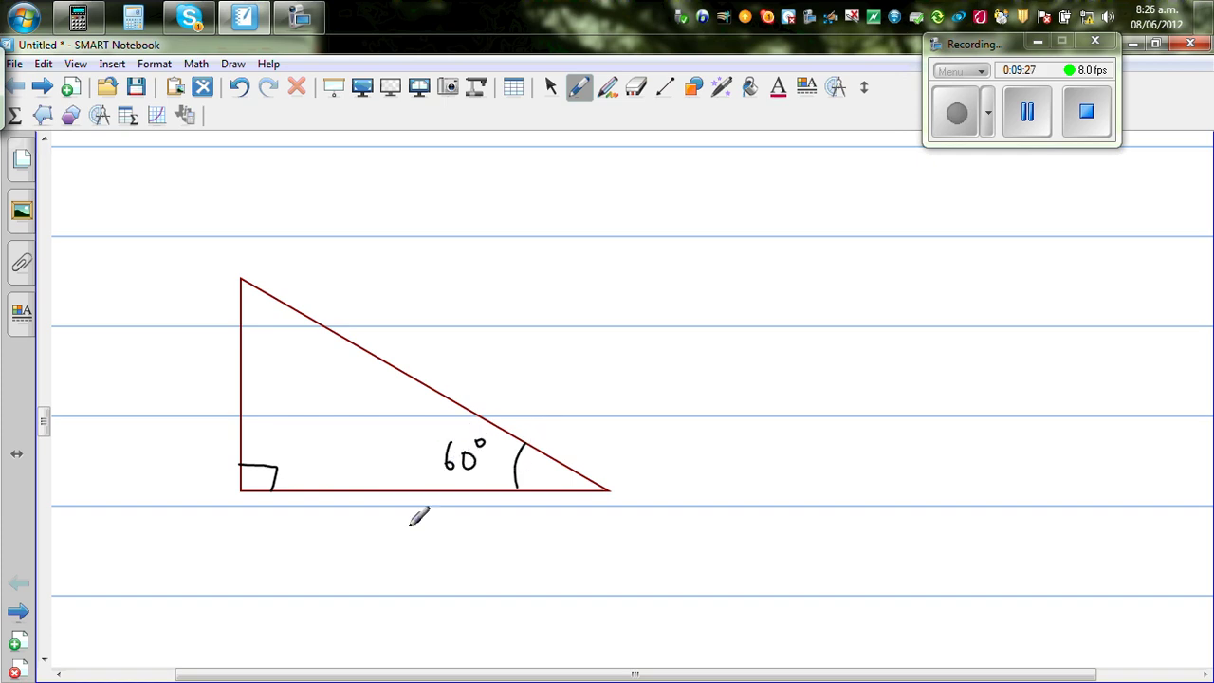
mouse_move(170, 370)
mouse_down()
mouse_move(168, 393)
mouse_move(196, 391)
mouse_up()
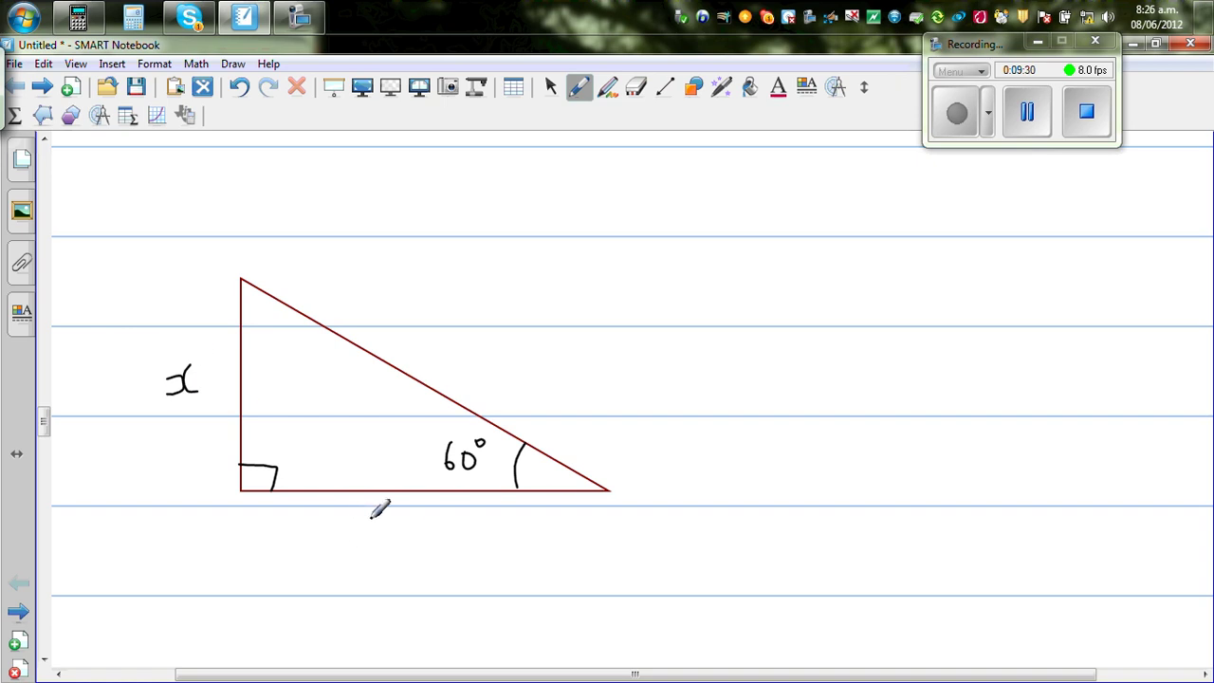
mouse_move(375, 515)
mouse_down()
mouse_move(375, 537)
mouse_move(399, 516)
mouse_move(424, 534)
mouse_move(490, 536)
mouse_up()
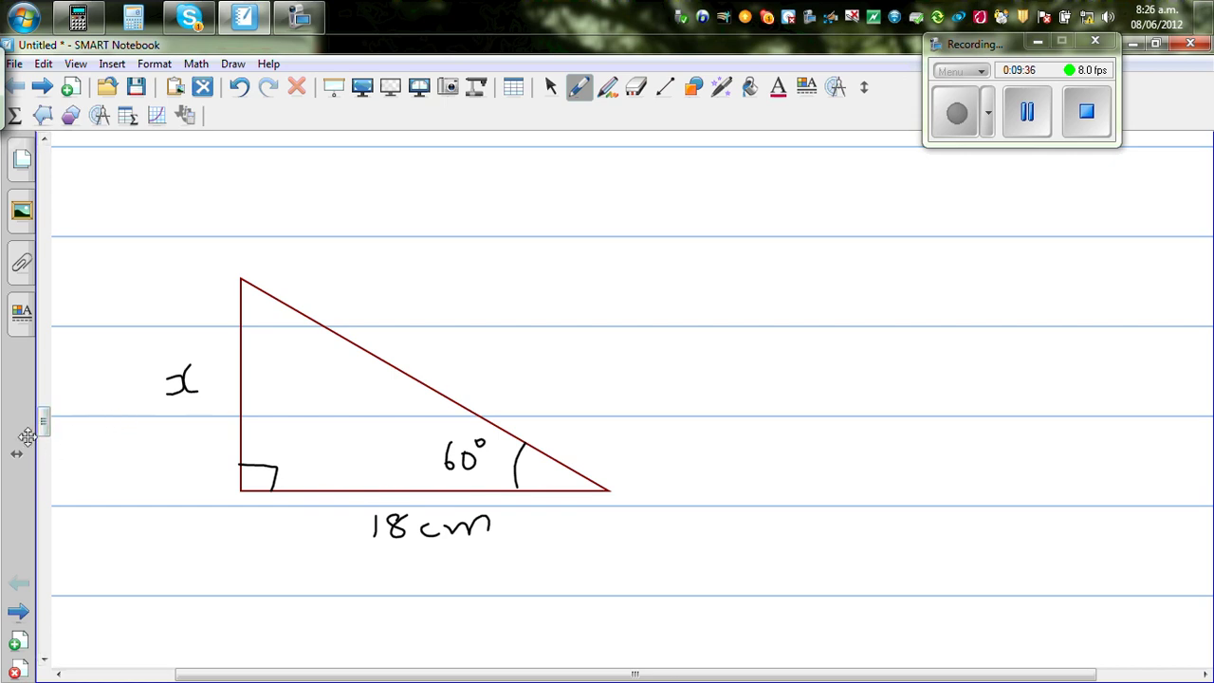
drag(47, 428, 41, 564)
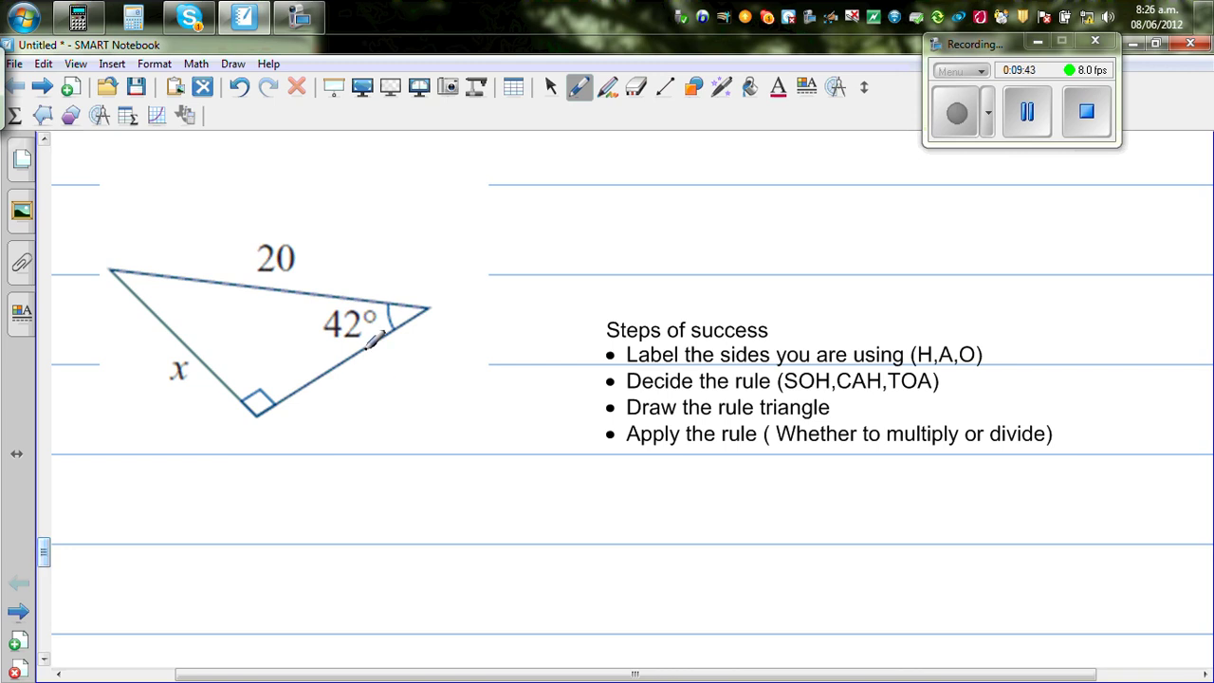
Scroll past the 20 / 42° triangle to the 17 / 30° triangle problem
drag(41, 556, 47, 596)
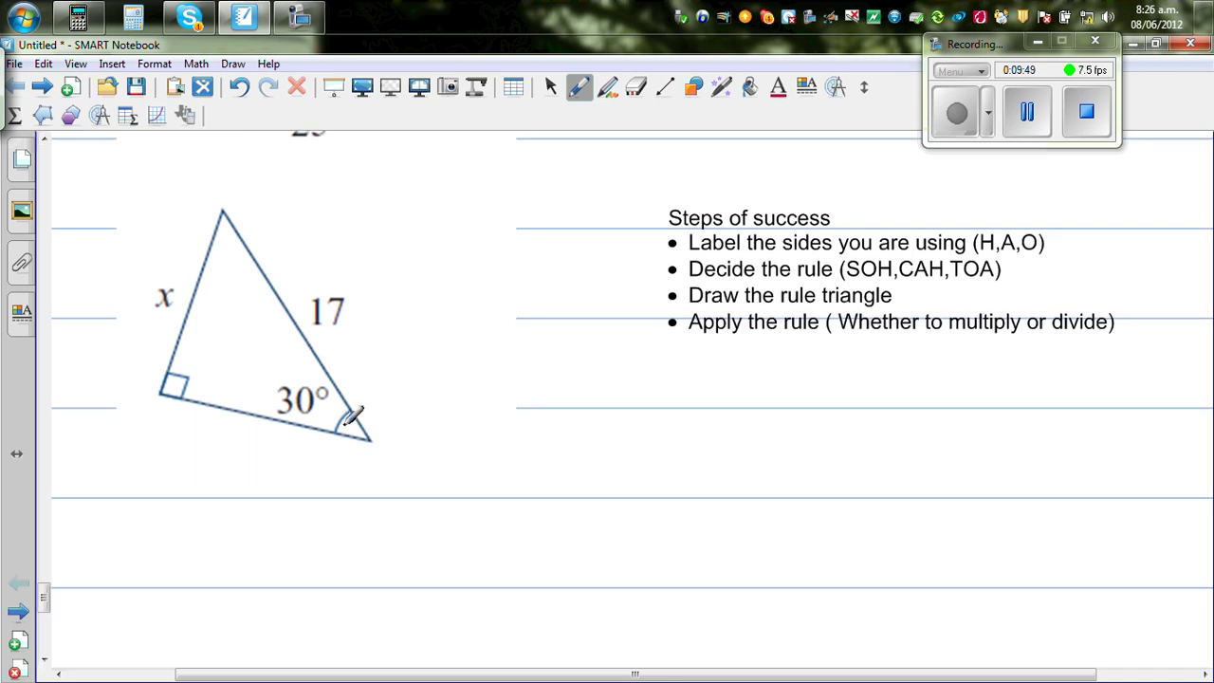